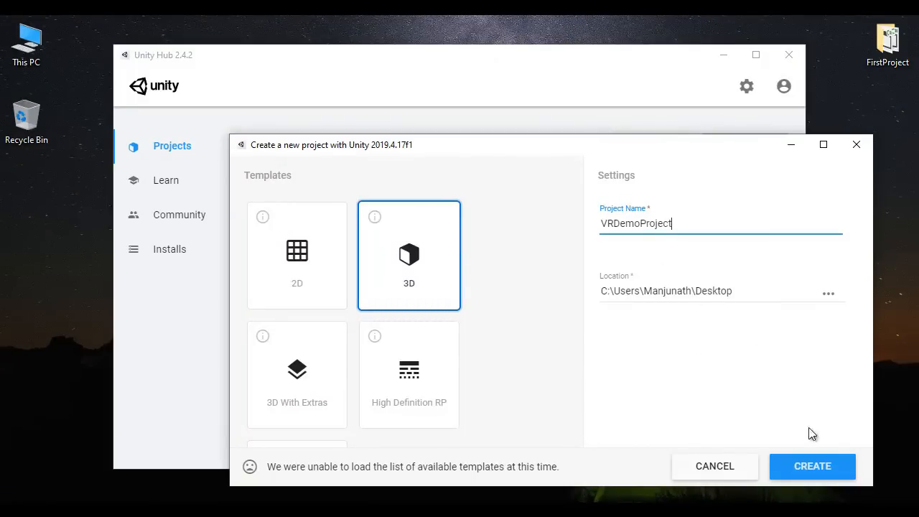
# Create the 3D project VRDemoProject and switch its build platform to Android
pyautogui.click(810, 466)
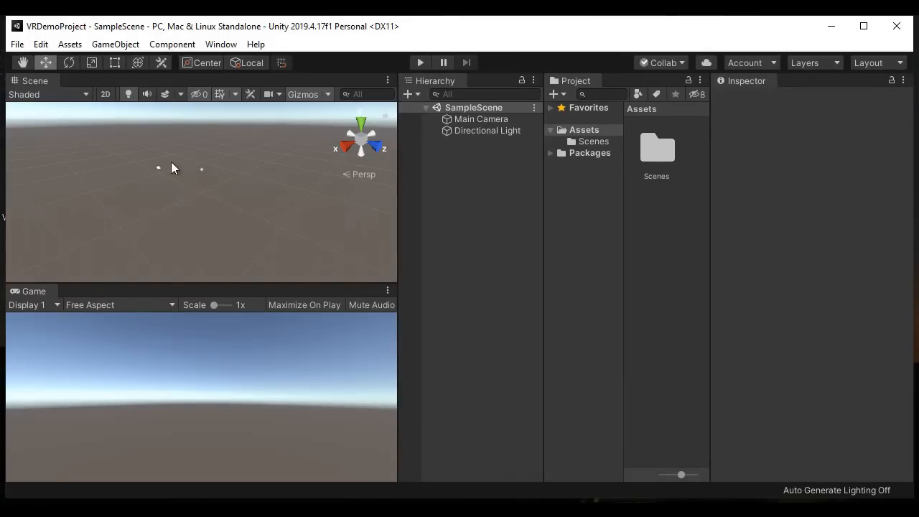
pyautogui.click(17, 44)
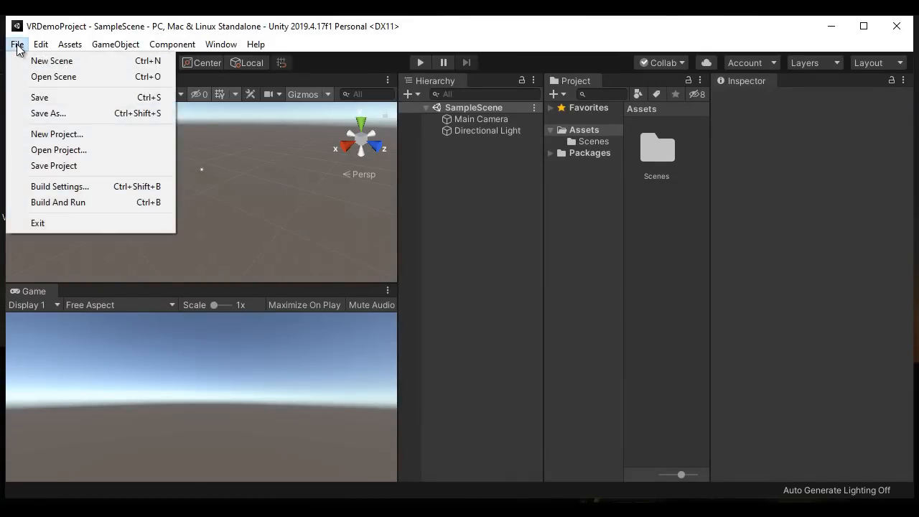
pyautogui.click(65, 187)
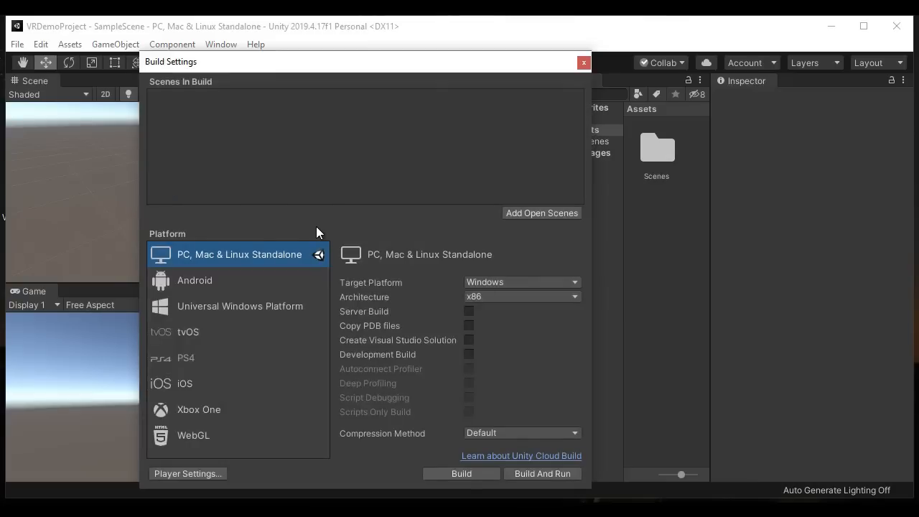
pyautogui.click(229, 283)
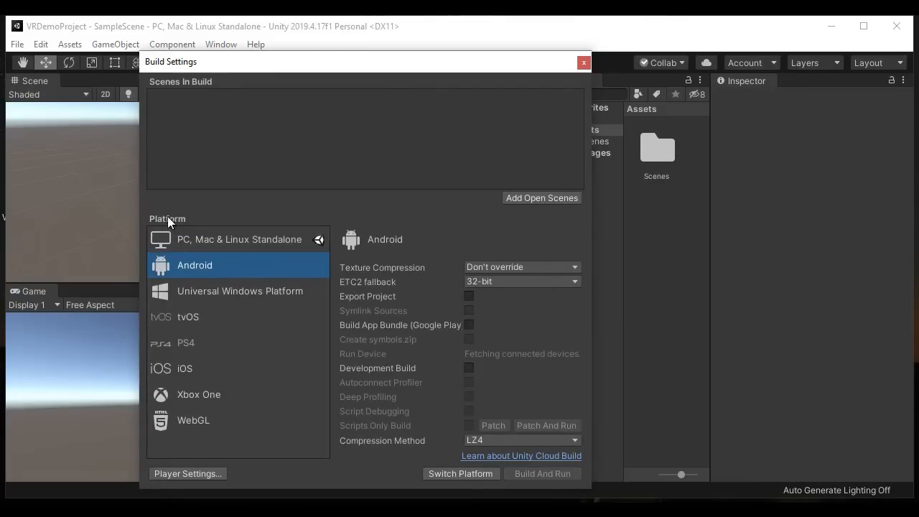
pyautogui.click(467, 474)
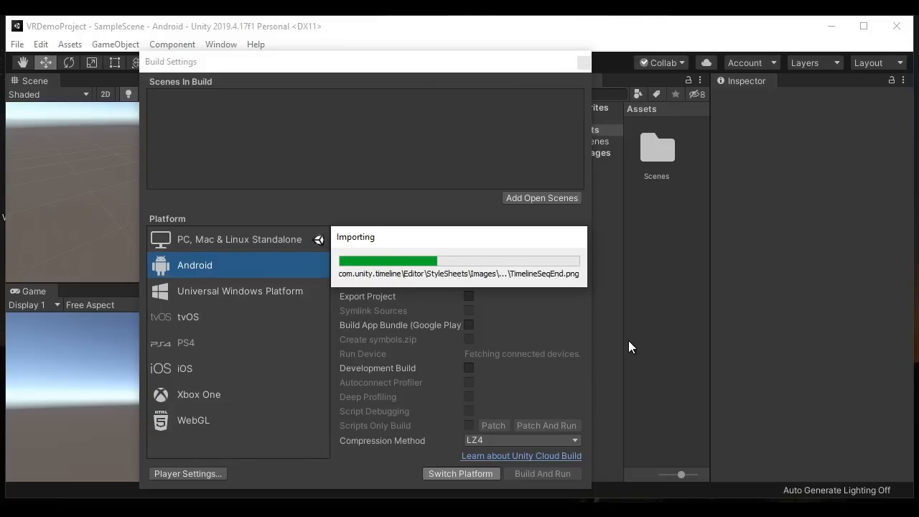
pyautogui.click(584, 62)
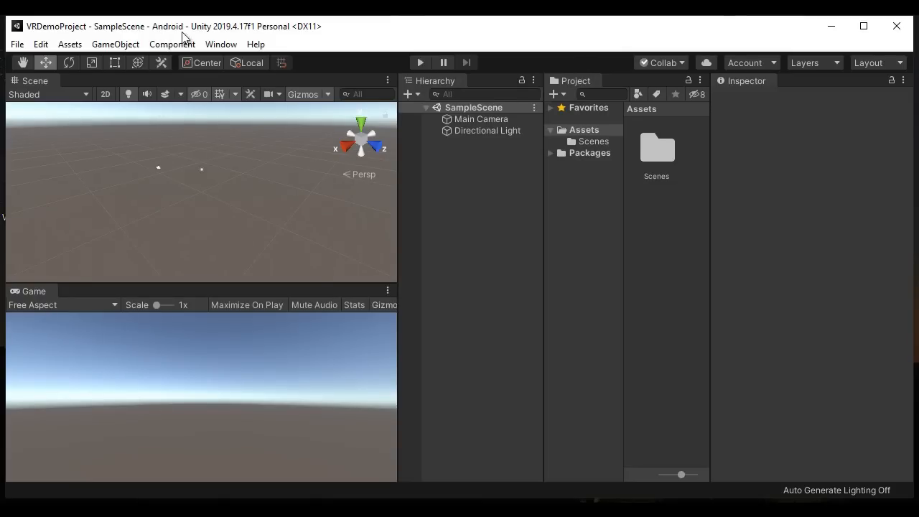
# Switch to the Word notes on the GVR SDK and read the GoogleVR for Unity download instructions and release link
pyautogui.moveTo(369, 510)
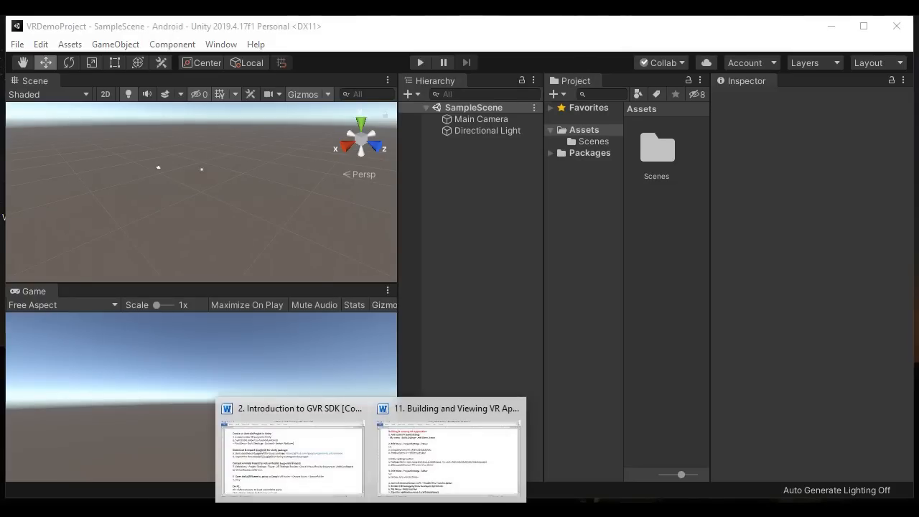
pyautogui.click(351, 476)
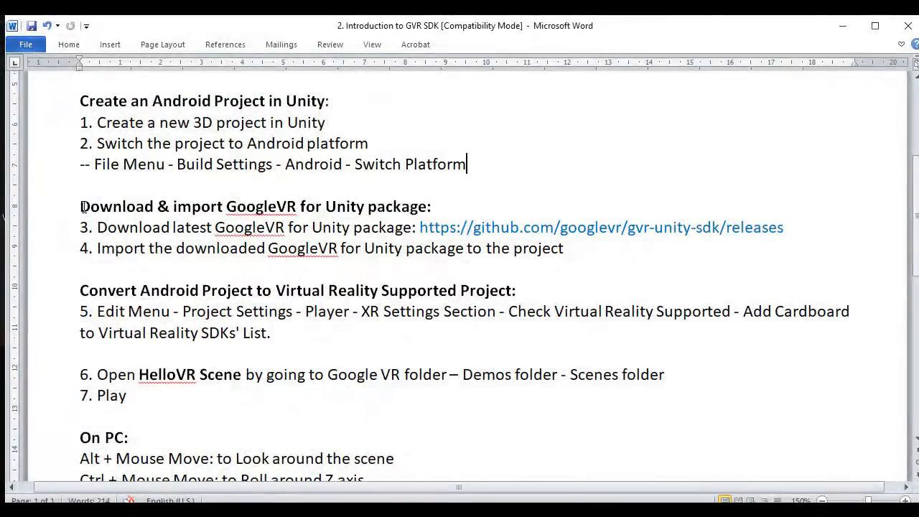
pyautogui.moveTo(79, 207); pyautogui.dragTo(185, 208)
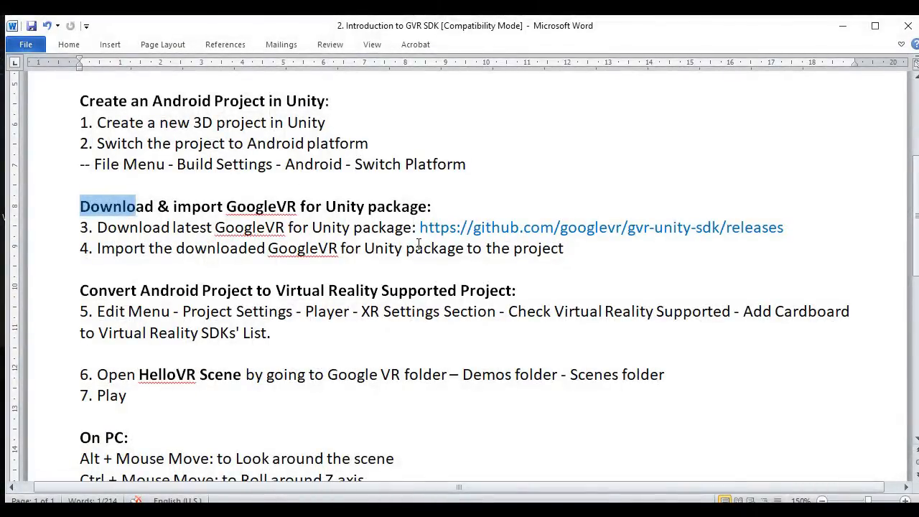
pyautogui.moveTo(420, 228); pyautogui.dragTo(782, 228)
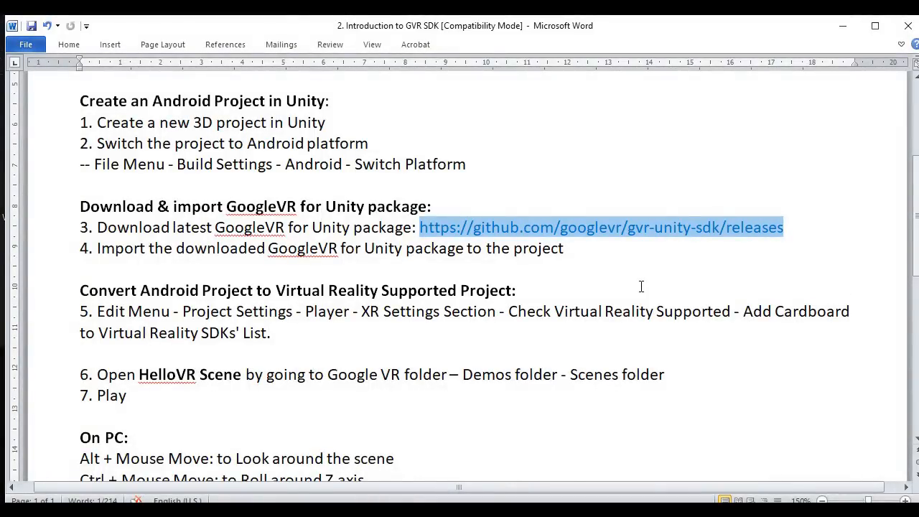
pyautogui.click(800, 230)
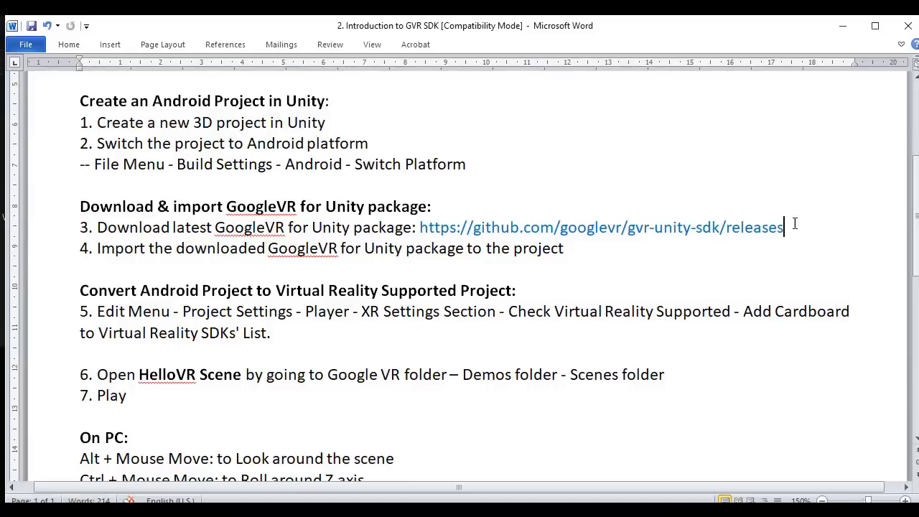
pyautogui.moveTo(795, 228); pyautogui.dragTo(453, 217)
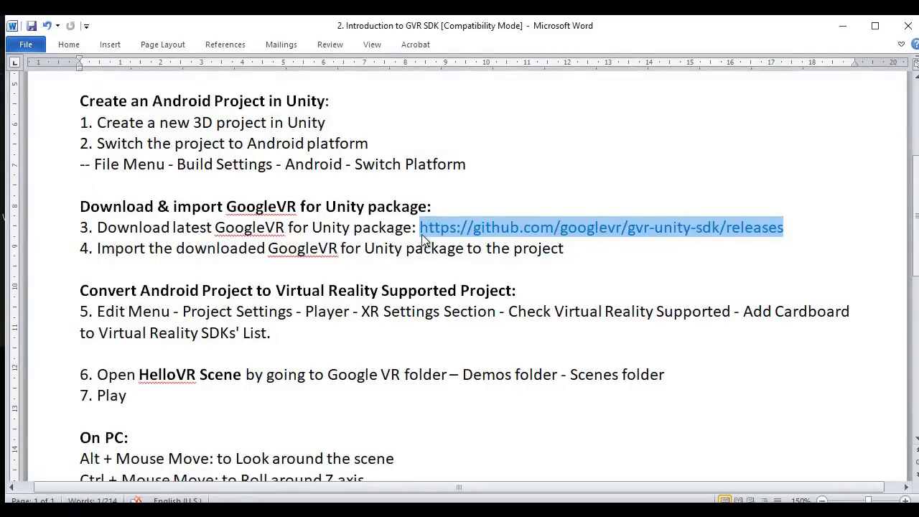
# Check the Downloads folder for the GoogleVR package and read the import instruction in the Word notes
pyautogui.click(338, 510)
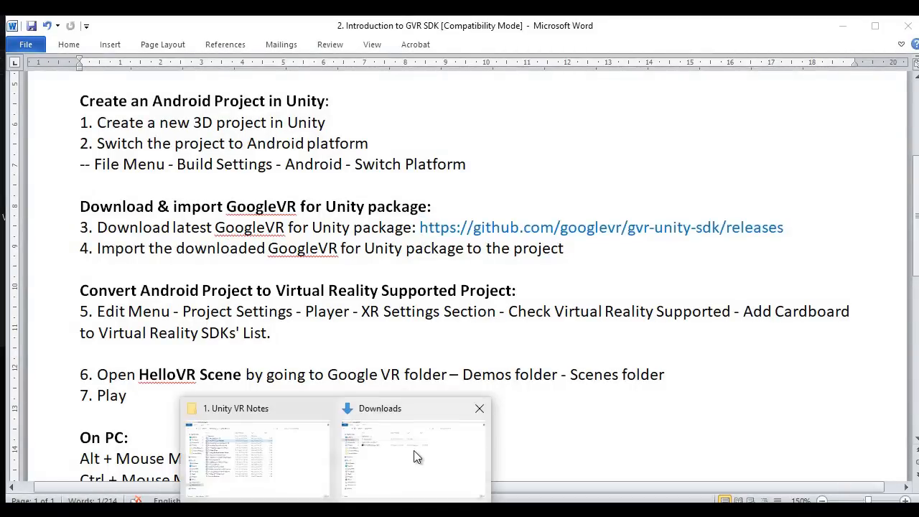
pyautogui.click(416, 456)
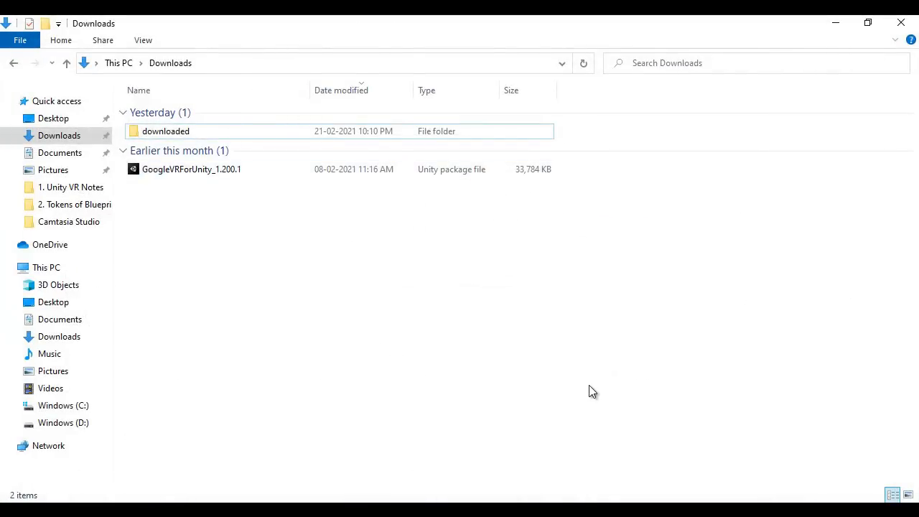
pyautogui.moveTo(405, 503)
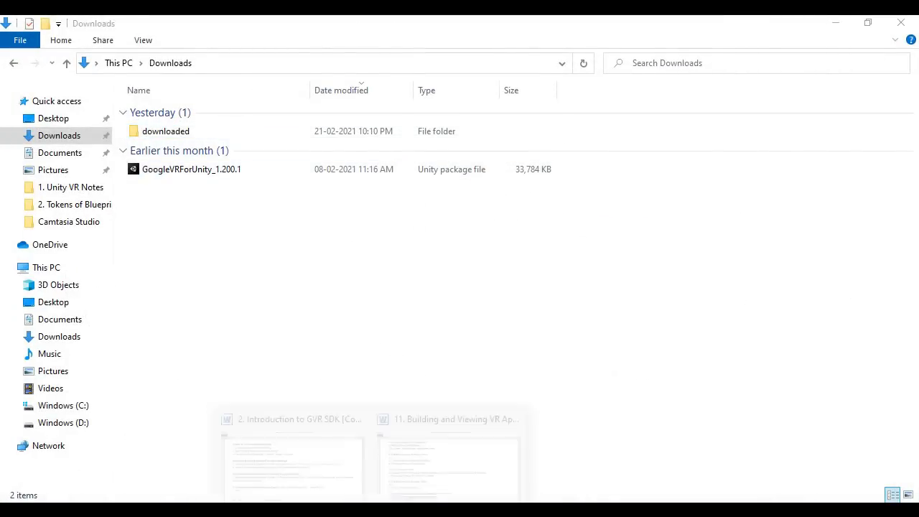
pyautogui.click(342, 451)
pyautogui.moveTo(97, 248); pyautogui.dragTo(229, 249)
pyautogui.click(180, 249)
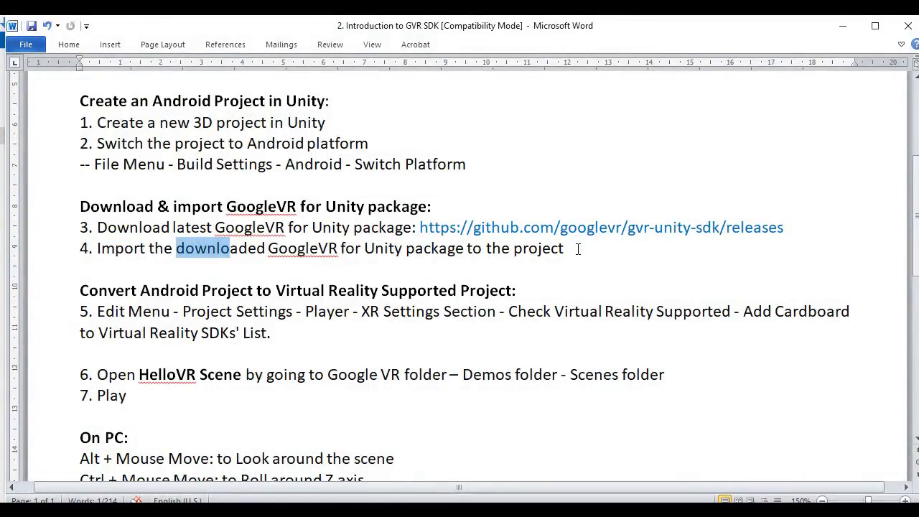
# Import the full GoogleVRForUnity_1.200.1 package from the Downloads folder into the Unity project's assets and select the GoogleVR folder
pyautogui.click(416, 459)
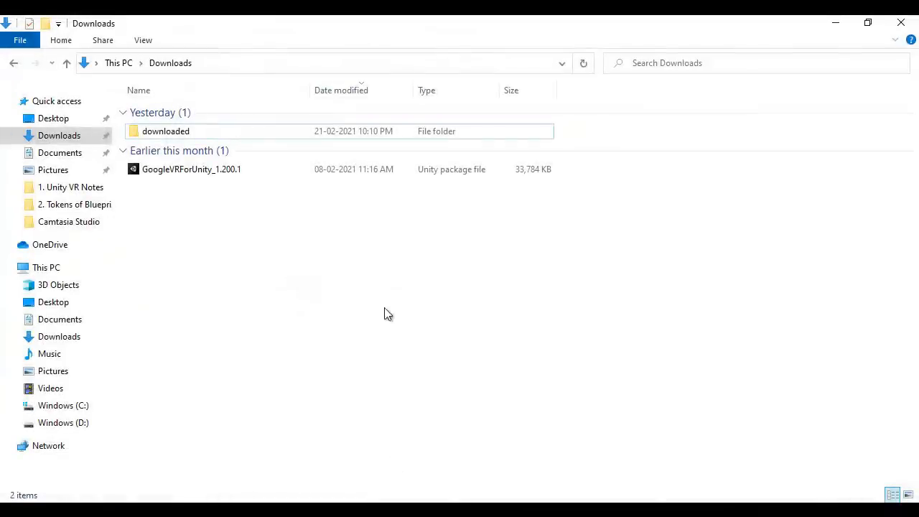
pyautogui.click(201, 173)
pyautogui.moveTo(199, 168); pyautogui.dragTo(582, 129)
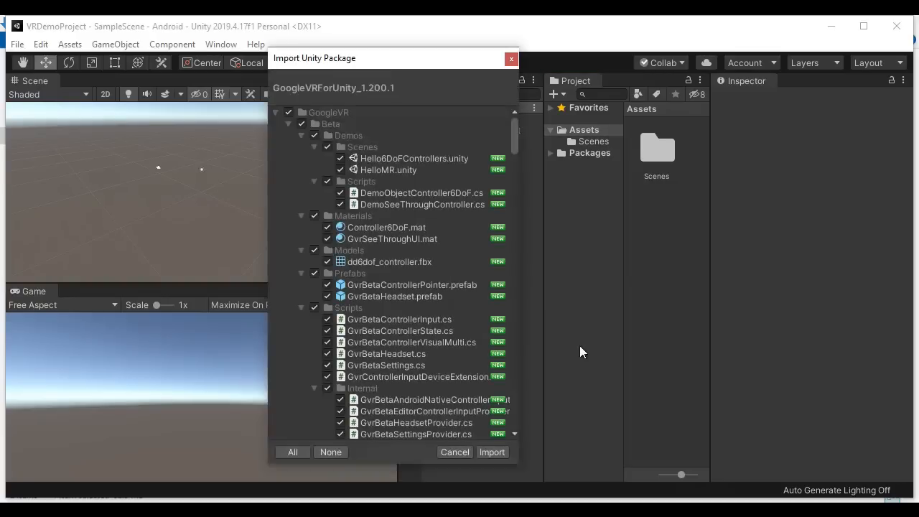
pyautogui.click(493, 452)
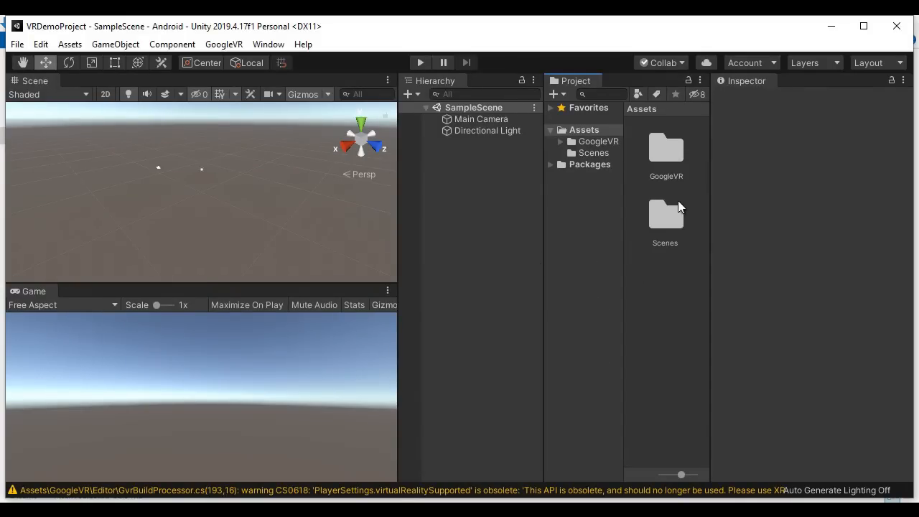
pyautogui.click(671, 151)
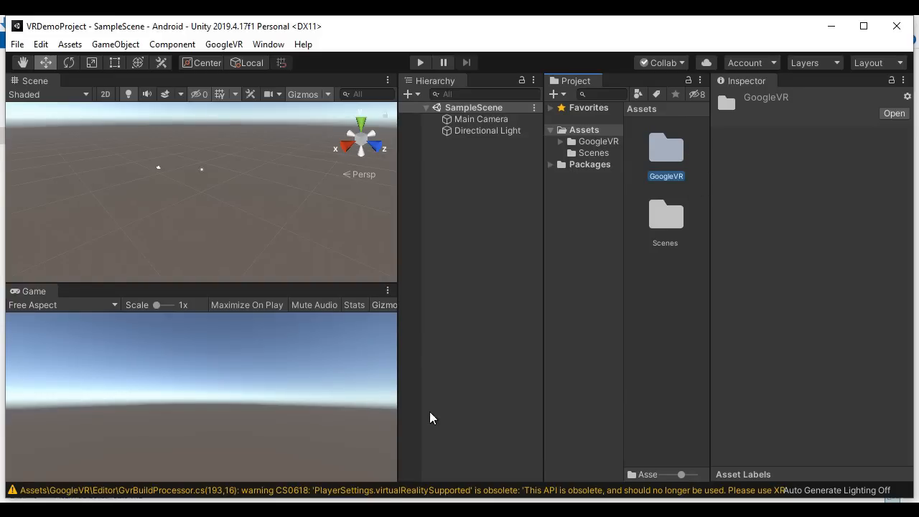
# Switch to the Word notes and read the instructions for converting the Android project to a Virtual Reality supported project
pyautogui.moveTo(373, 506)
pyautogui.click(351, 459)
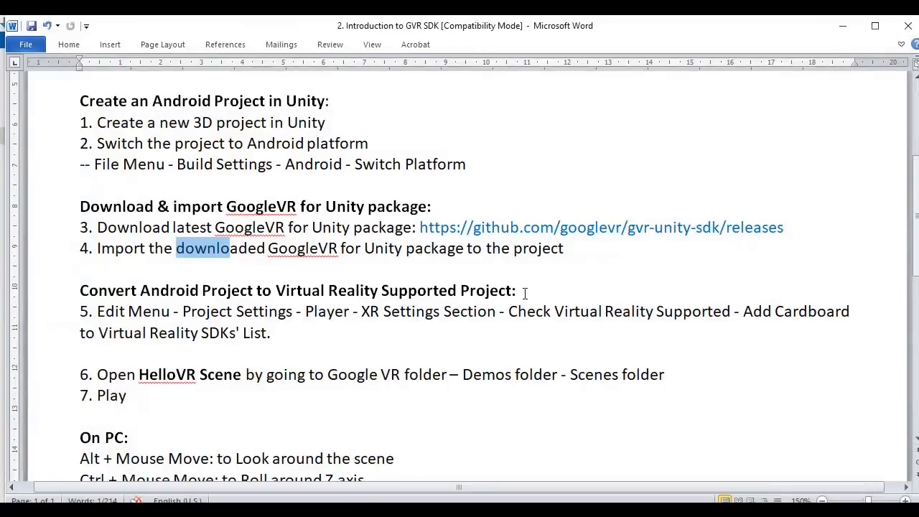
pyautogui.moveTo(82, 290); pyautogui.dragTo(512, 300)
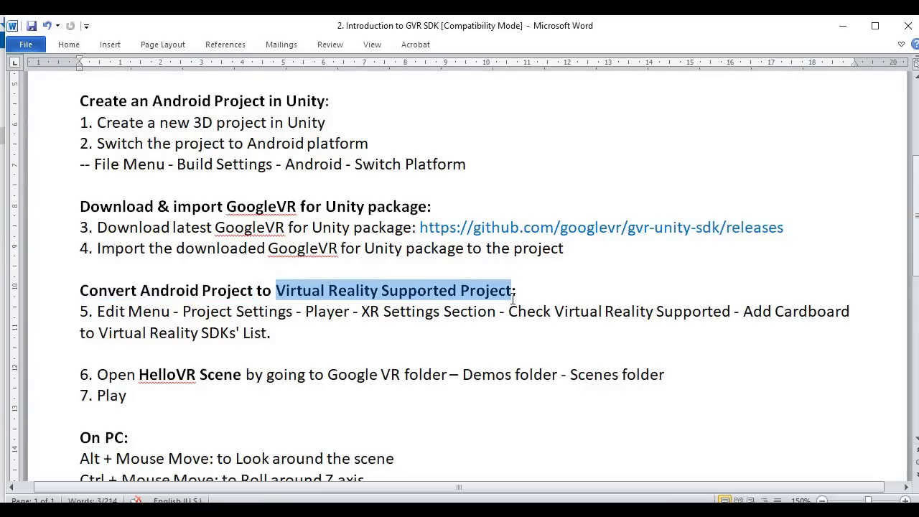
pyautogui.moveTo(93, 311); pyautogui.dragTo(497, 311)
pyautogui.click(337, 337)
pyautogui.click(386, 343)
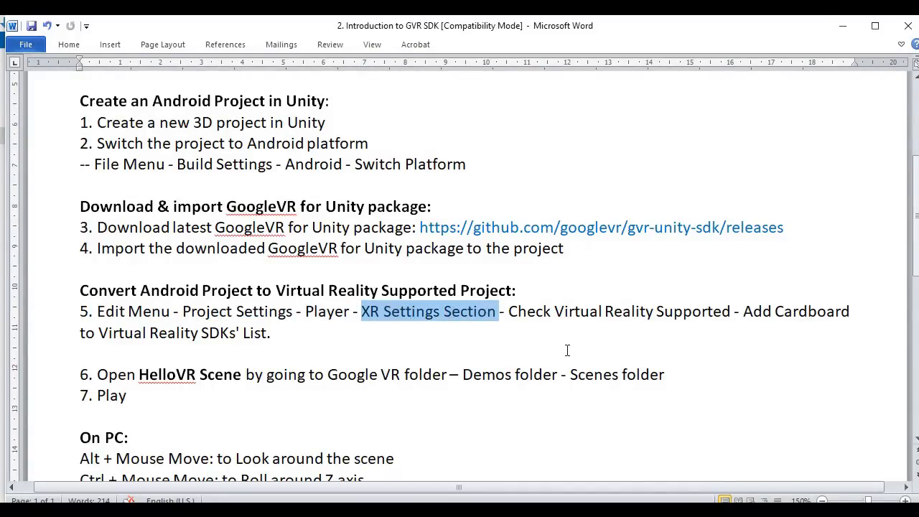
pyautogui.click(567, 350)
pyautogui.moveTo(554, 311); pyautogui.dragTo(704, 312)
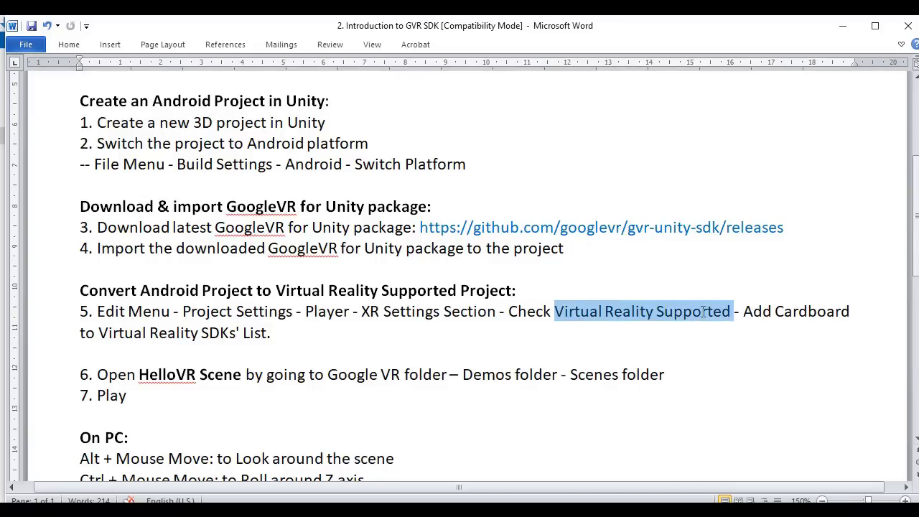
pyautogui.click(769, 347)
pyautogui.moveTo(784, 311); pyautogui.dragTo(853, 311)
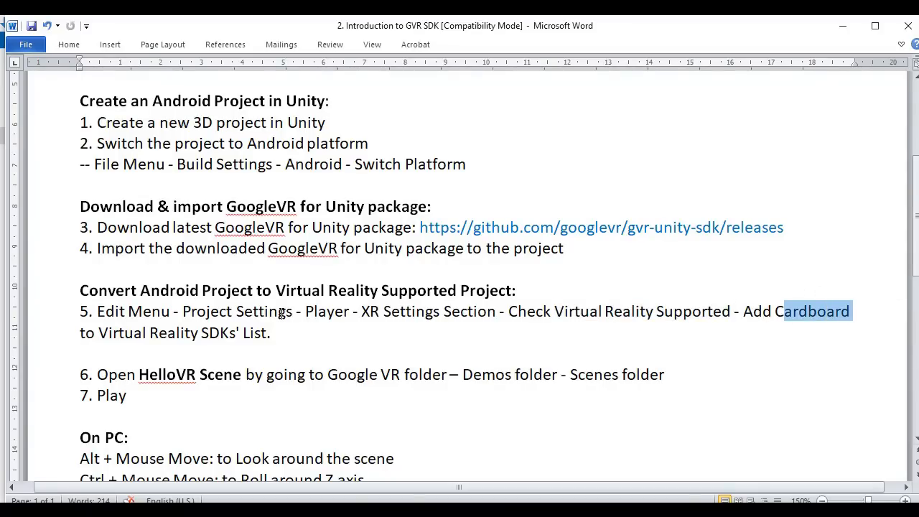
pyautogui.moveTo(99, 333); pyautogui.dragTo(270, 333)
pyautogui.click(271, 333)
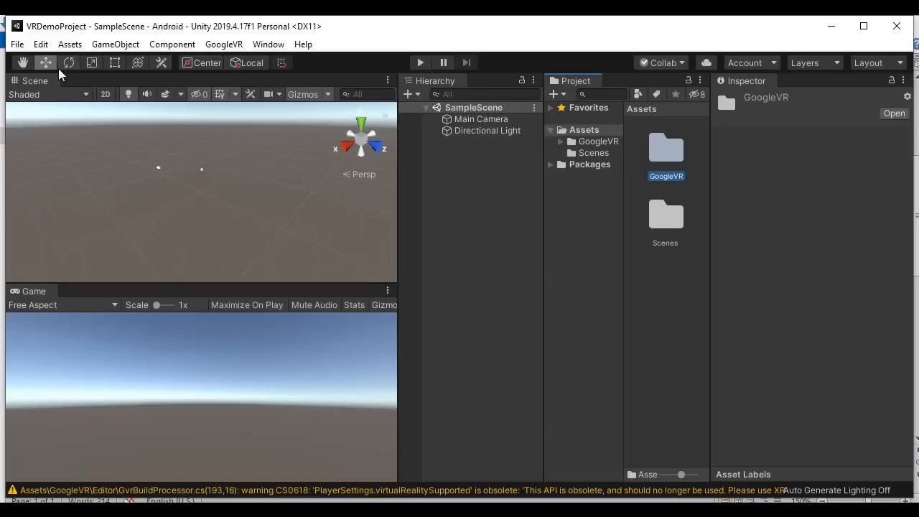
# Switch to Unity and enable Virtual Reality Supported in the XR Settings of the project's Android player settings
pyautogui.click(41, 45)
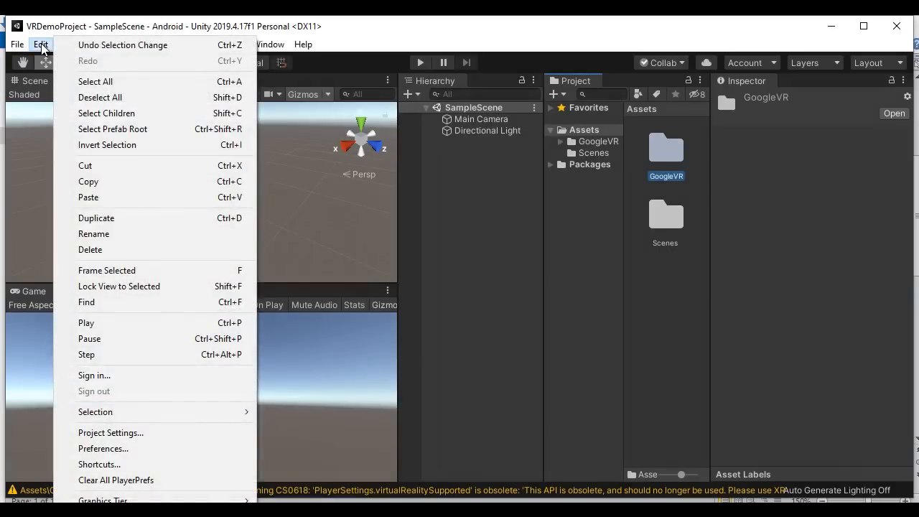
pyautogui.click(130, 433)
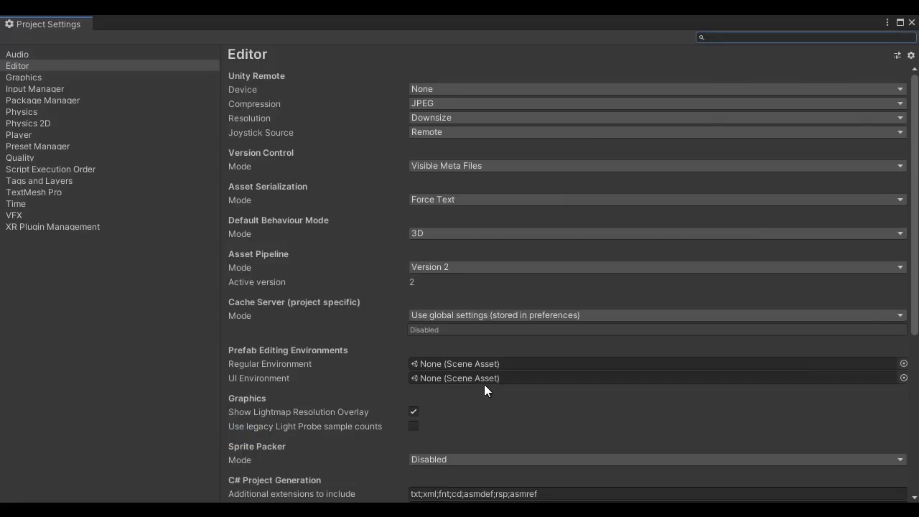
pyautogui.click(19, 135)
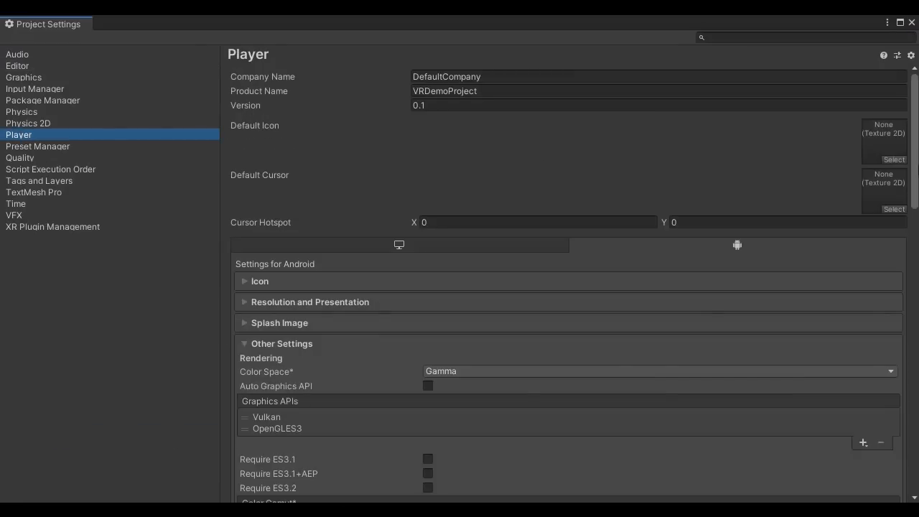
pyautogui.scroll(-15, 420, 474)
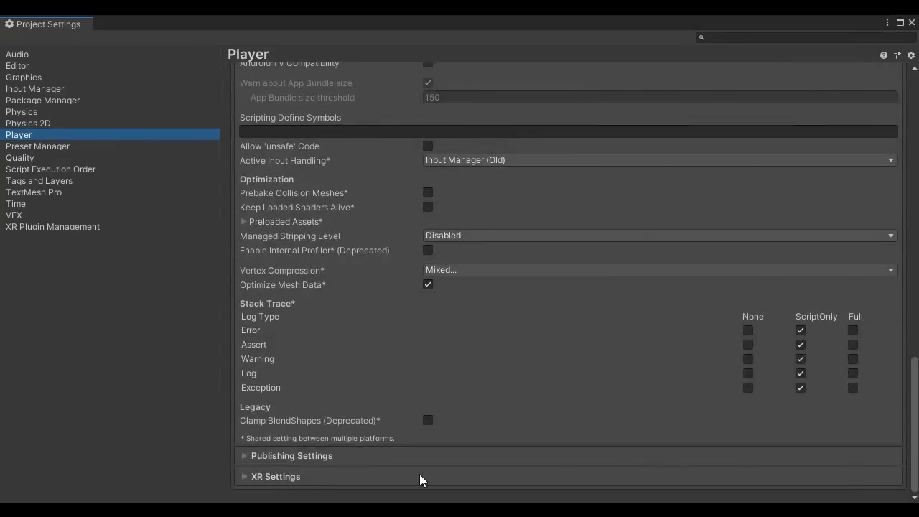
pyautogui.click(328, 479)
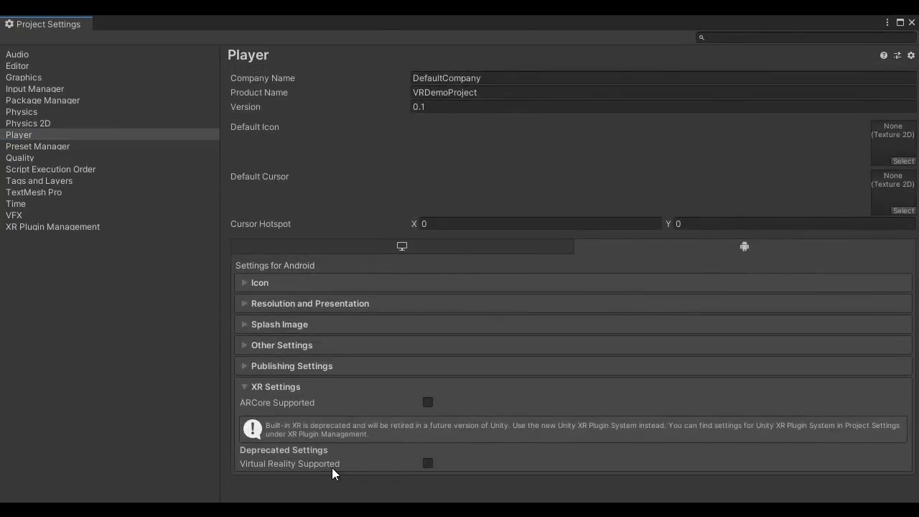
pyautogui.click(428, 464)
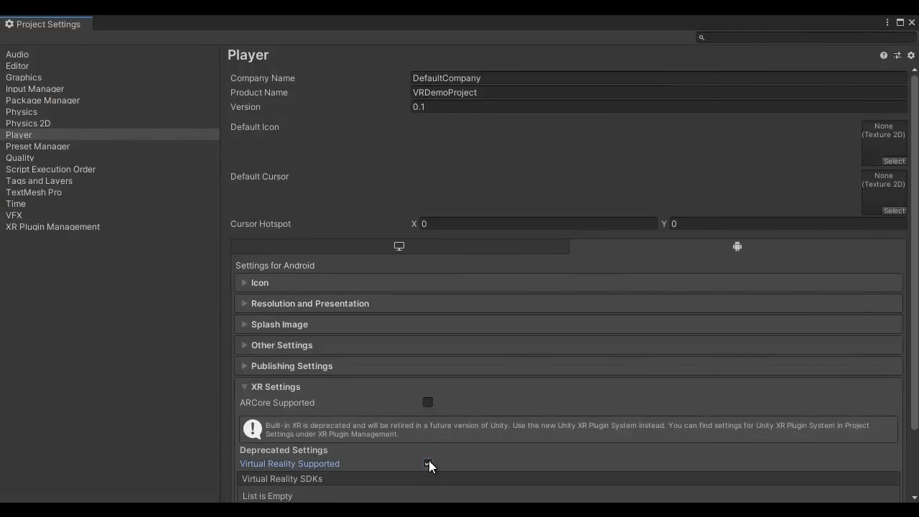
# Add Cardboard to the list of Virtual Reality SDKs
pyautogui.moveTo(915, 367); pyautogui.dragTo(917, 472)
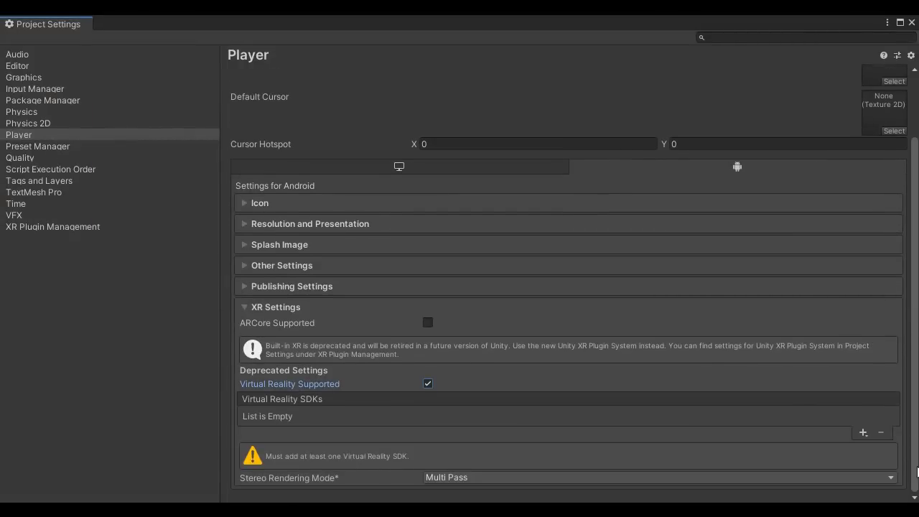
pyautogui.click(863, 432)
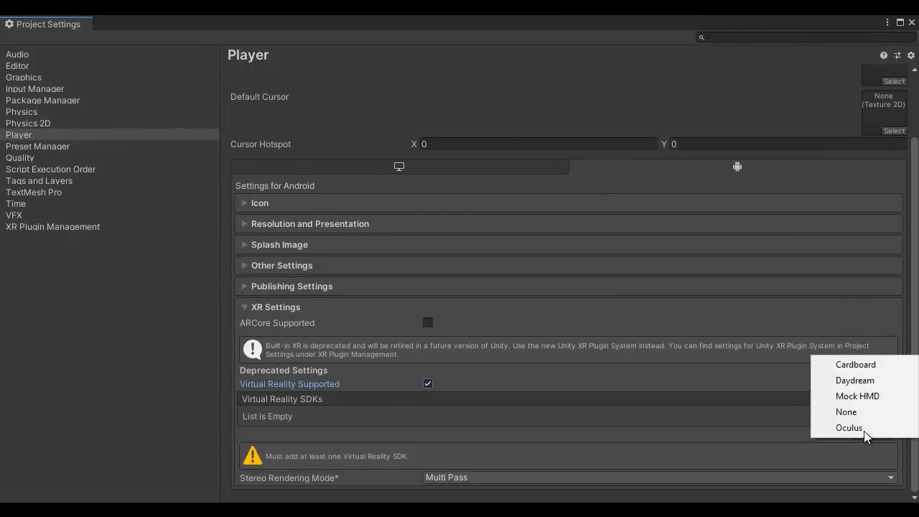
pyautogui.click(854, 366)
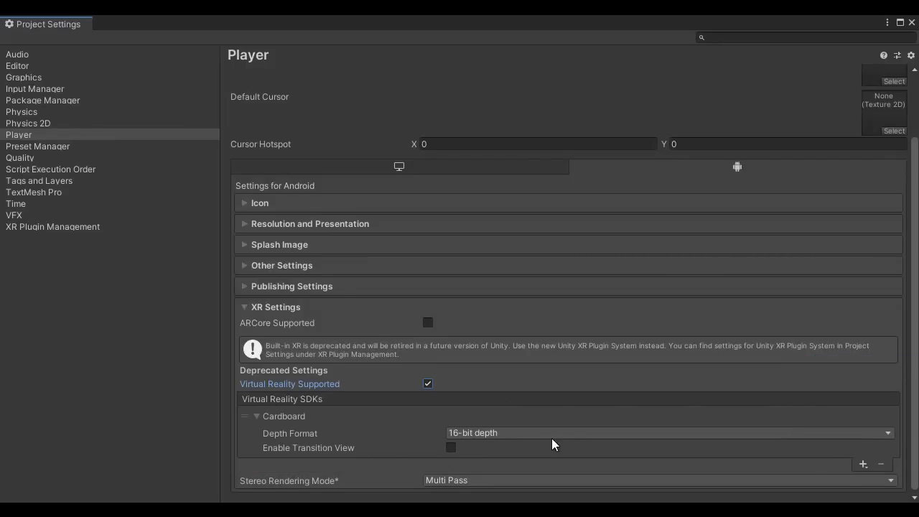
# Close the Project Settings and read the Word notes on opening the HelloVR scene and playing it
pyautogui.click(911, 22)
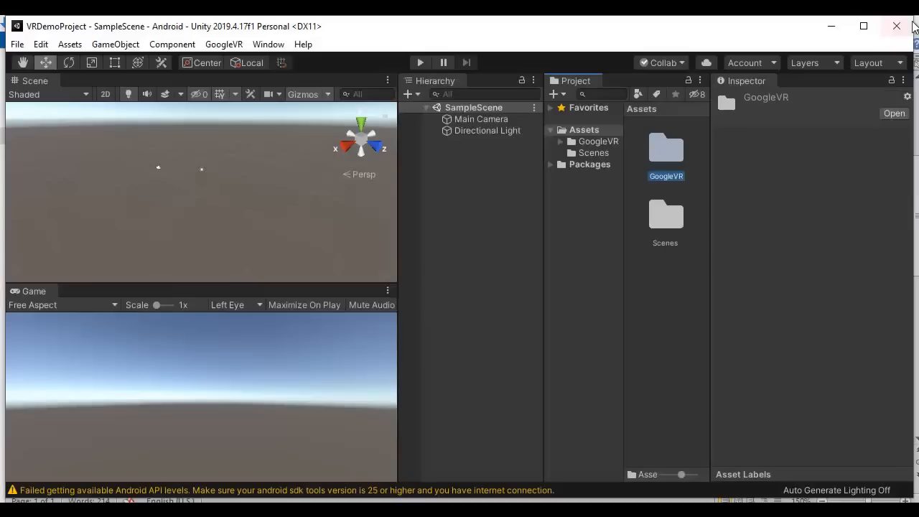
pyautogui.click(304, 476)
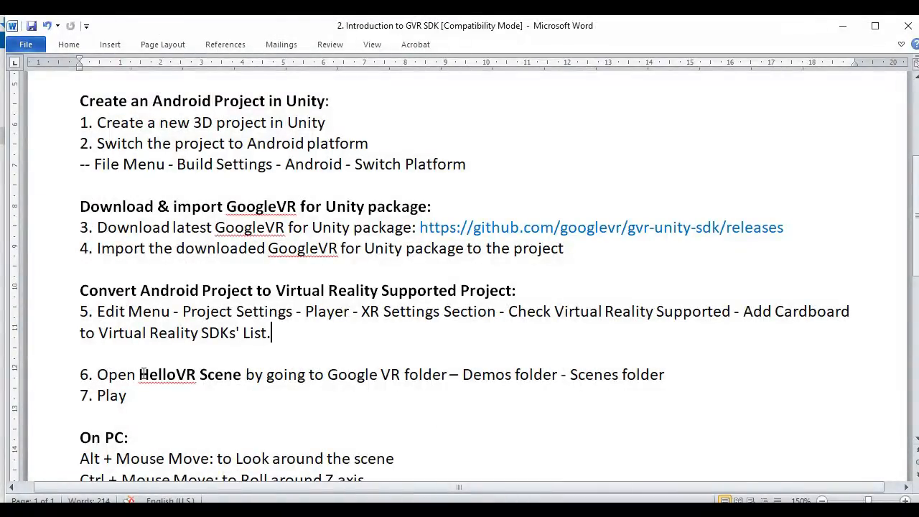
pyautogui.moveTo(139, 374); pyautogui.dragTo(214, 381)
pyautogui.hotkey('ctrl', 'b')
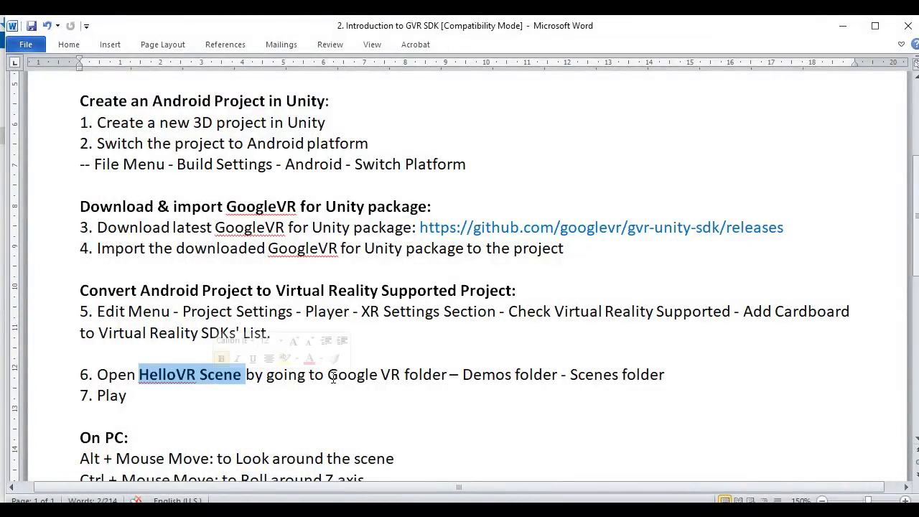
pyautogui.moveTo(328, 374); pyautogui.dragTo(673, 376)
pyautogui.click(482, 394)
pyautogui.click(578, 394)
pyautogui.click(700, 378)
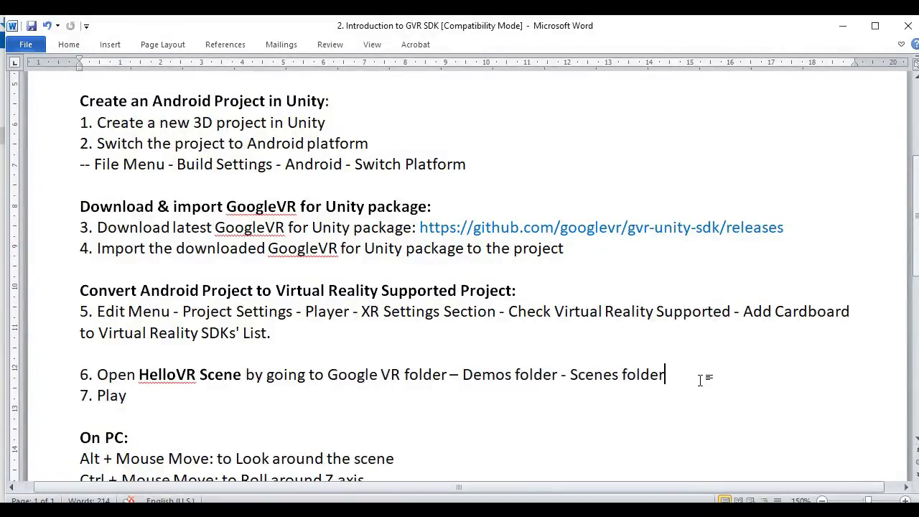
pyautogui.click(45, 392)
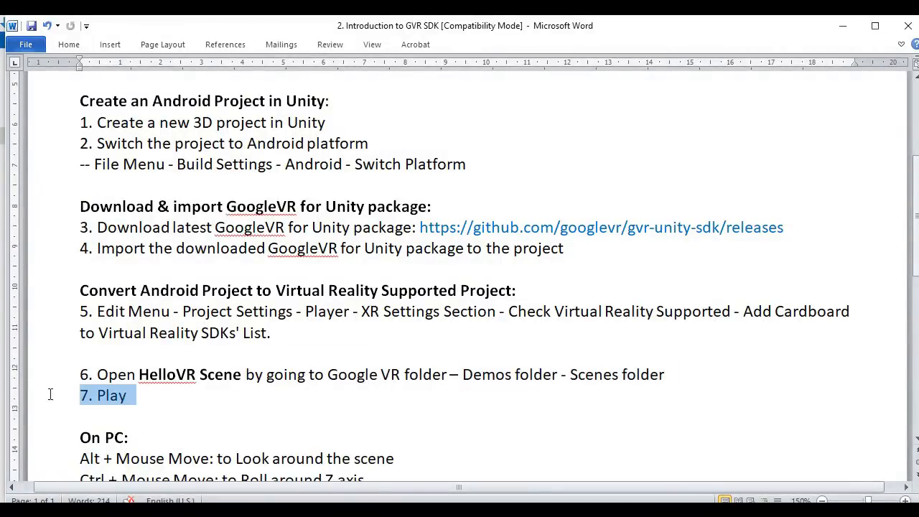
pyautogui.click(416, 396)
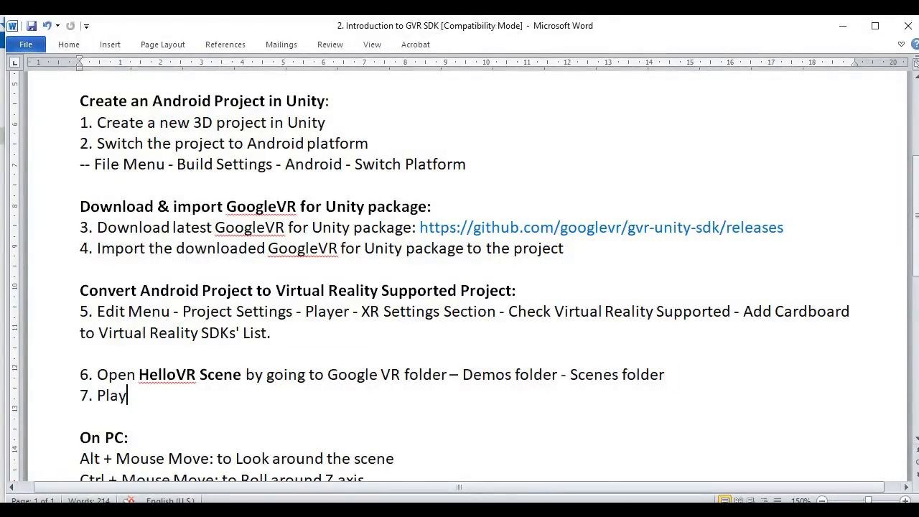
# Switch to Unity and open the HelloVR scene from the GoogleVR Demos Scenes folder
pyautogui.hotkey('alt', 'Tab')
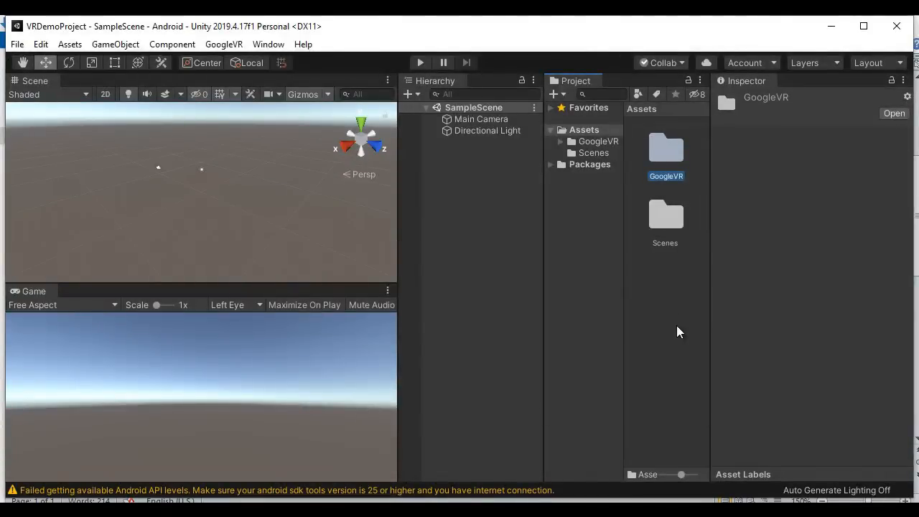
pyautogui.doubleClick(670, 152)
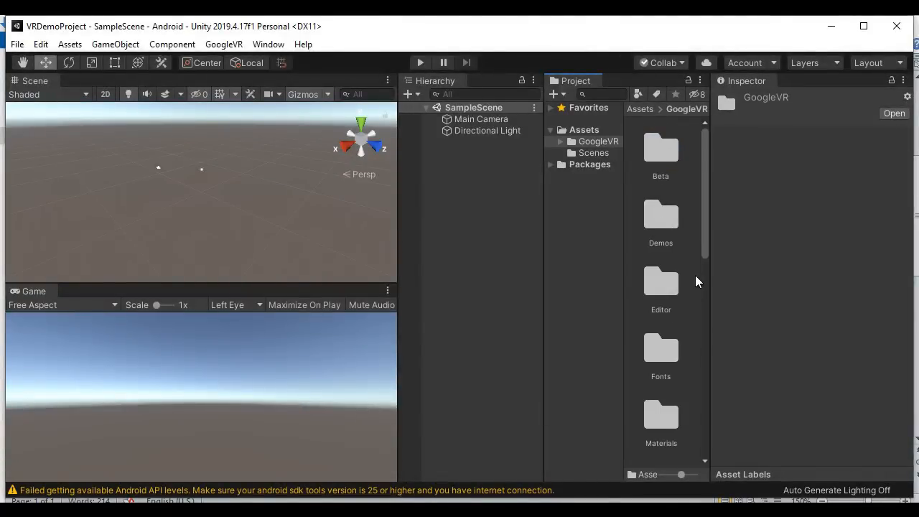
pyautogui.doubleClick(657, 219)
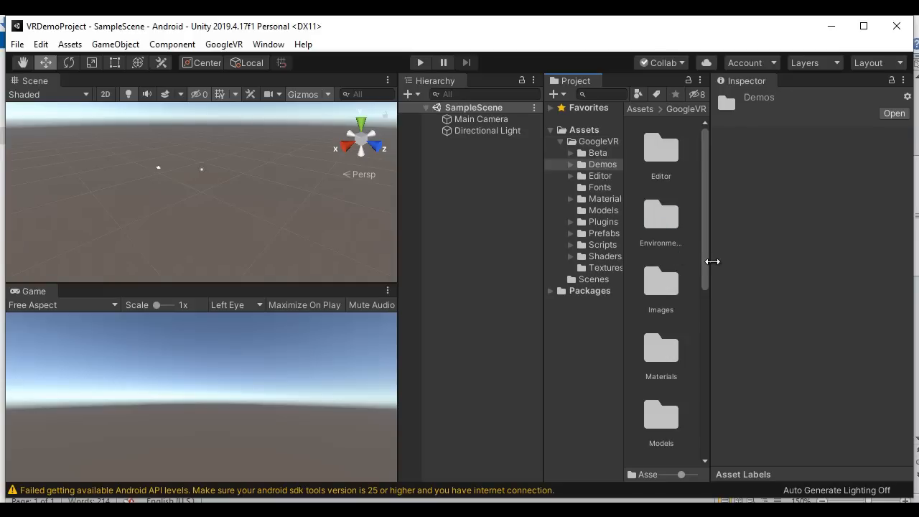
pyautogui.moveTo(706, 263); pyautogui.dragTo(704, 369)
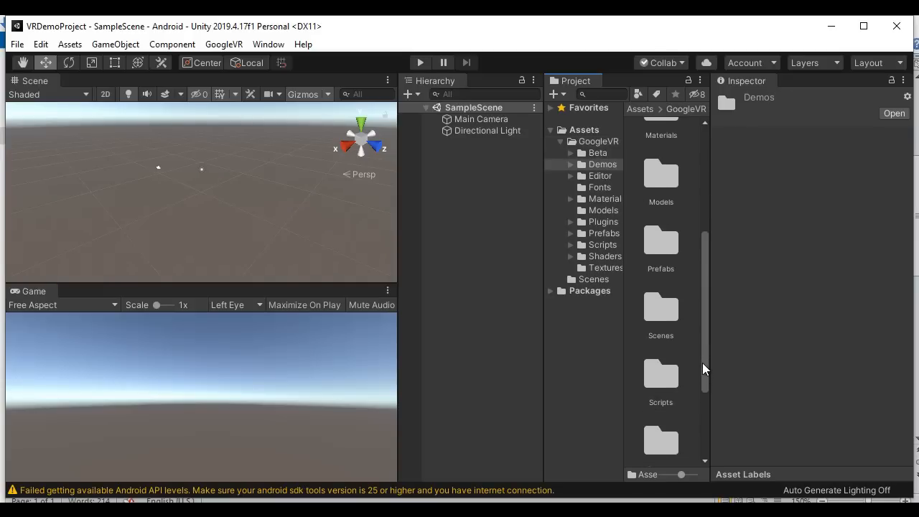
pyautogui.doubleClick(659, 327)
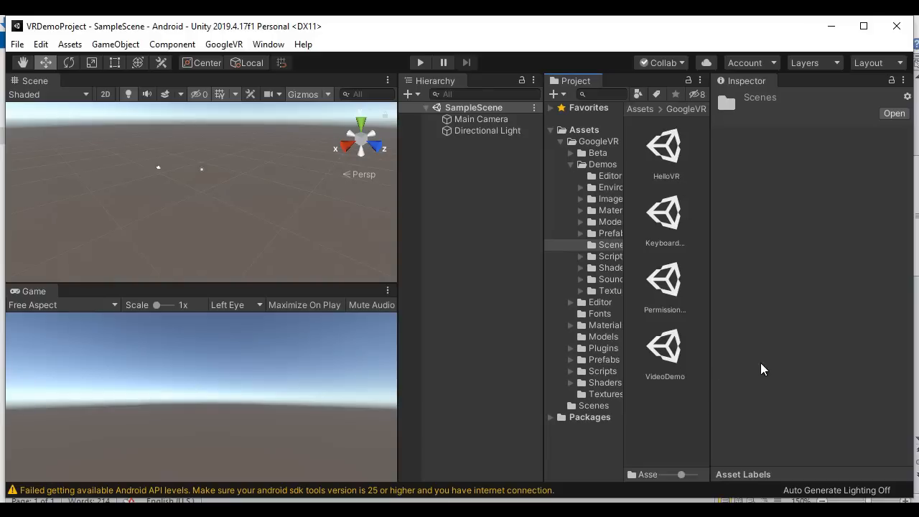
pyautogui.doubleClick(668, 148)
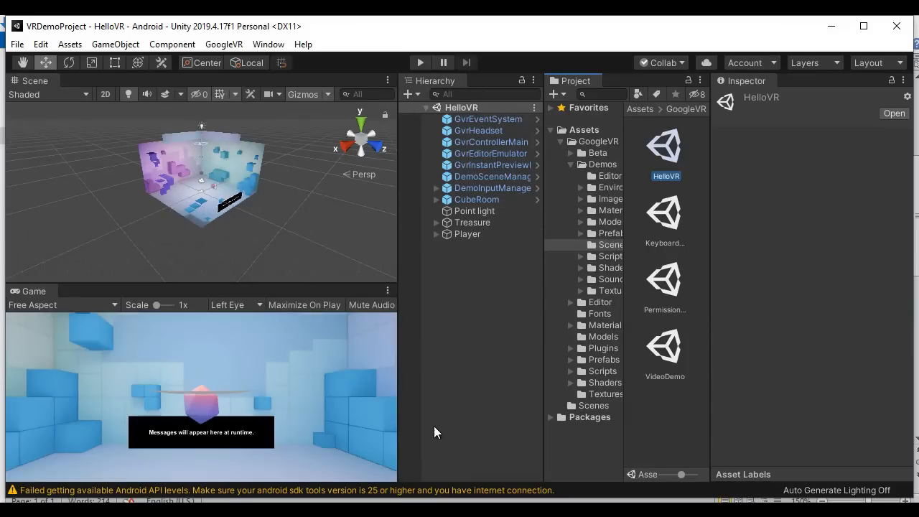
# Switch to the Word notes and read the PC controls for looking around, rolling around the Z axis and touching
pyautogui.moveTo(392, 496)
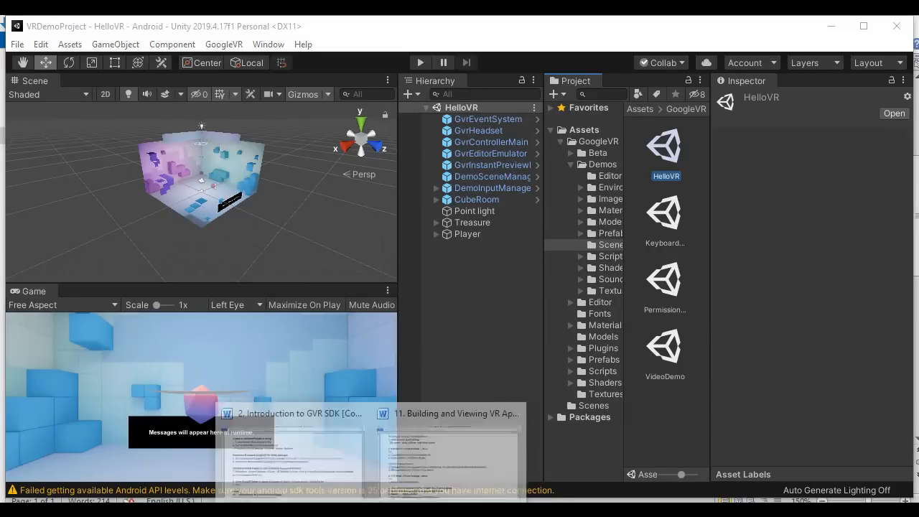
pyautogui.click(288, 460)
pyautogui.scroll(-2, 440, 388)
pyautogui.scroll(-2, 365, 385)
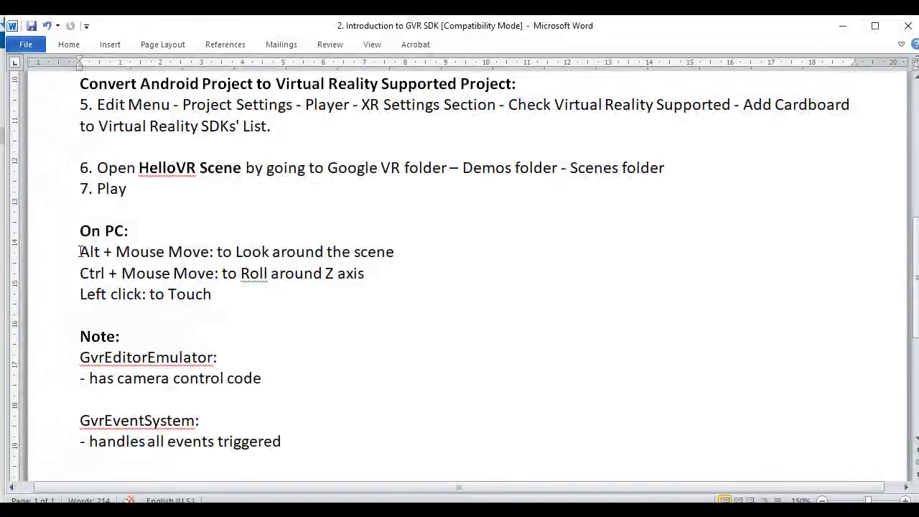
pyautogui.moveTo(80, 252); pyautogui.dragTo(395, 253)
pyautogui.click(453, 270)
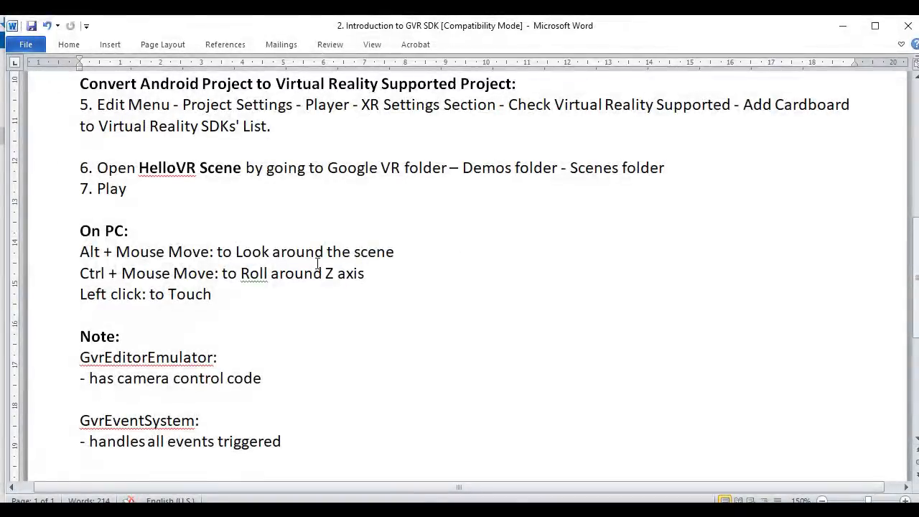
pyautogui.moveTo(77, 275); pyautogui.dragTo(435, 287)
pyautogui.click(319, 311)
pyautogui.click(435, 282)
pyautogui.moveTo(80, 293); pyautogui.dragTo(242, 299)
pyautogui.click(170, 307)
pyautogui.click(285, 294)
# Switch to Unity, play the HelloVR scene and look around the cube room in the Game view
pyautogui.hotkey('alt', 'Tab')
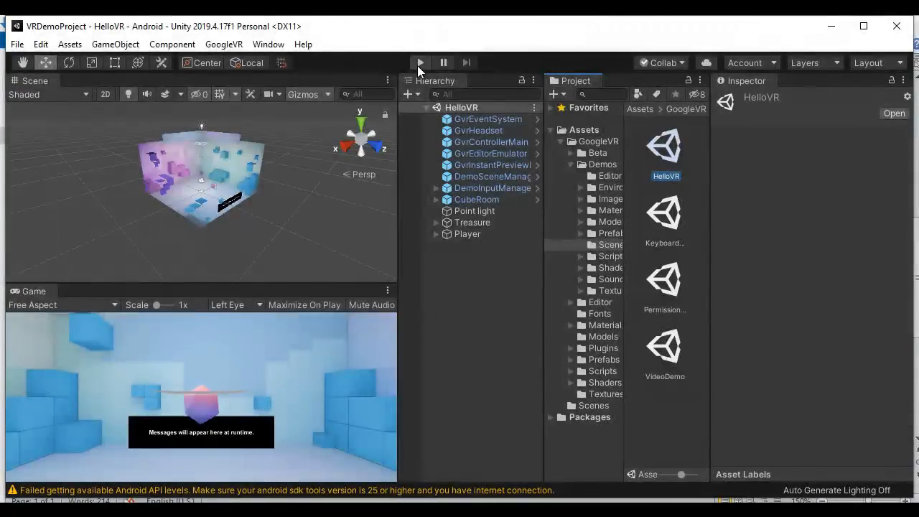
pyautogui.click(420, 63)
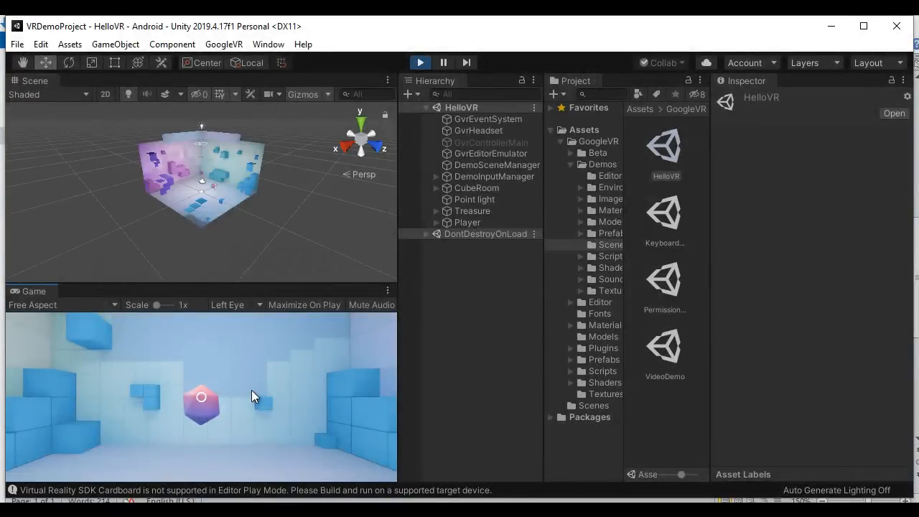
pyautogui.press('alt')
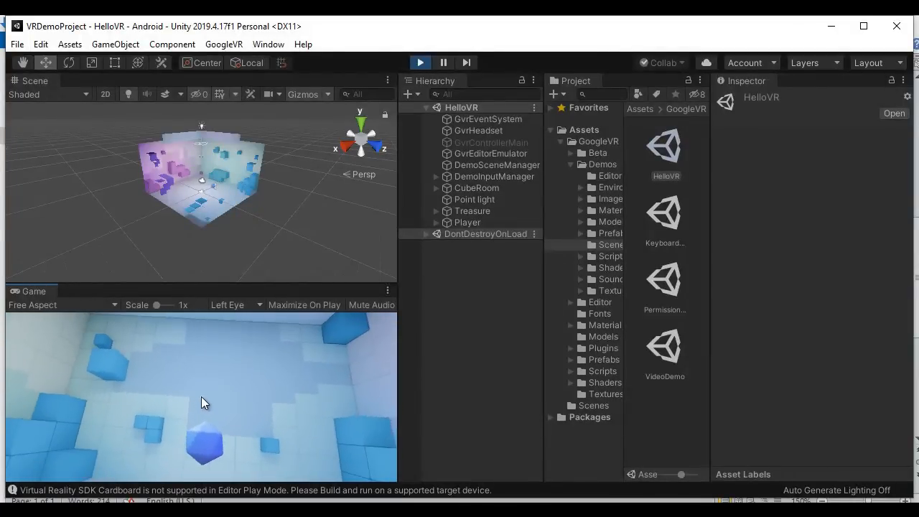
pyautogui.press('alt')
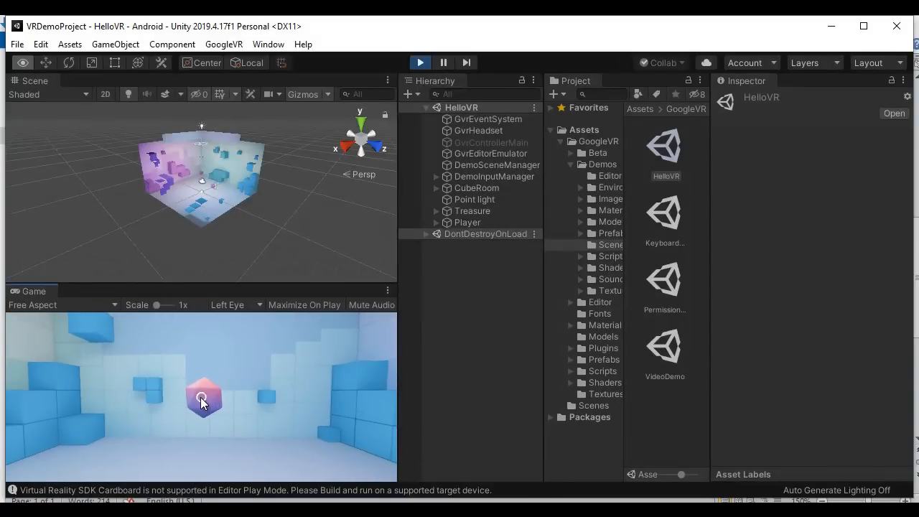
# Touch the floating treasure object repeatedly in the running scene, turning the camera to aim at it each time it moves
pyautogui.click(200, 398)
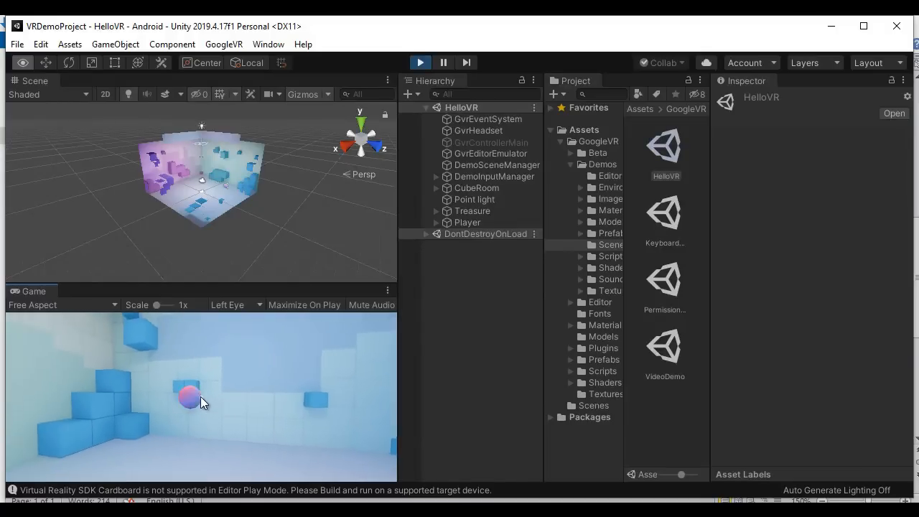
pyautogui.click(201, 397)
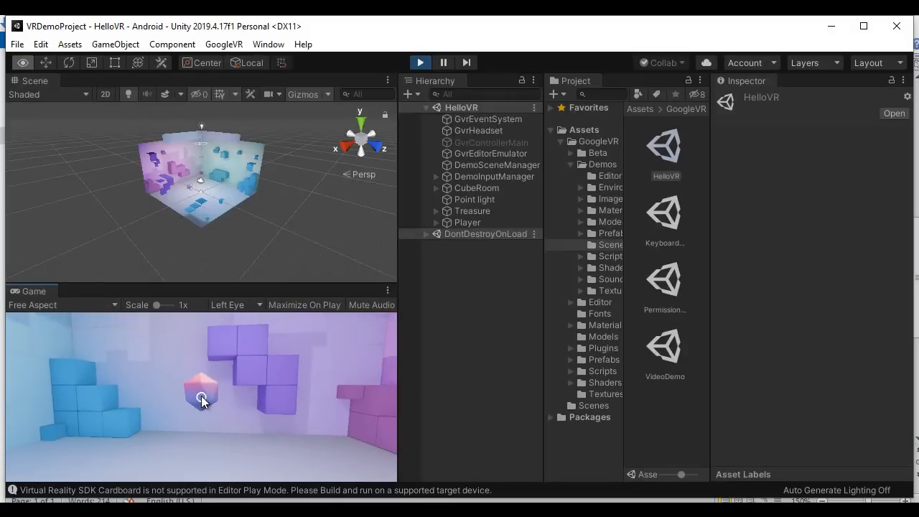
pyautogui.click(201, 396)
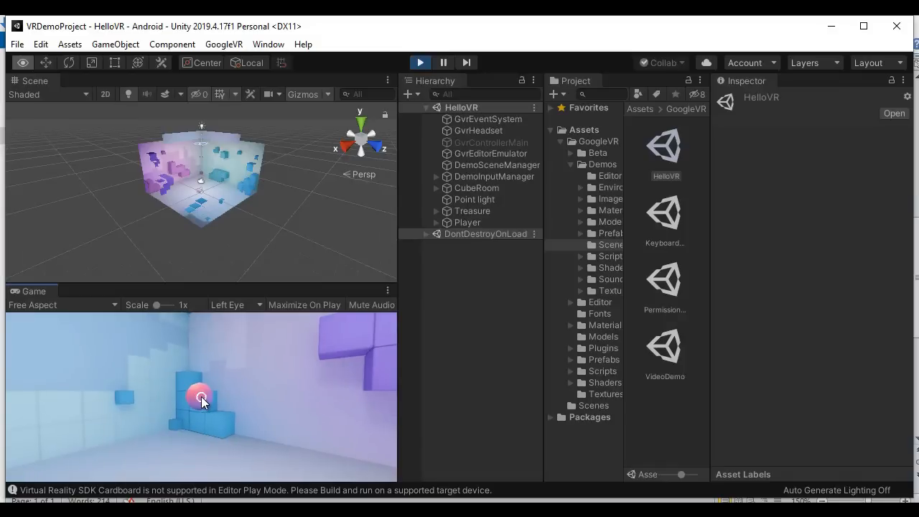
pyautogui.click(201, 397)
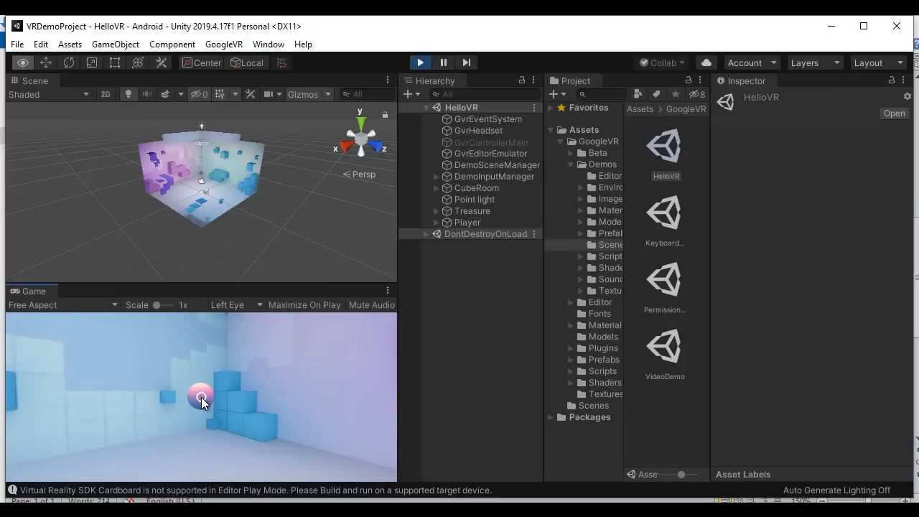
pyautogui.click(201, 397)
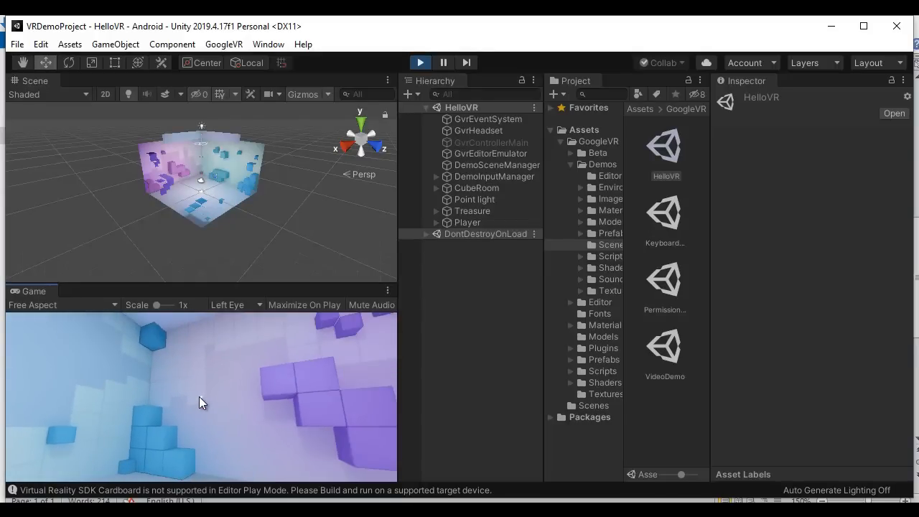
# Read the GvrEditorEmulator note in the Word document, and switch to Unity to inspect the GvrEditorEmulator object's components
pyautogui.click(332, 432)
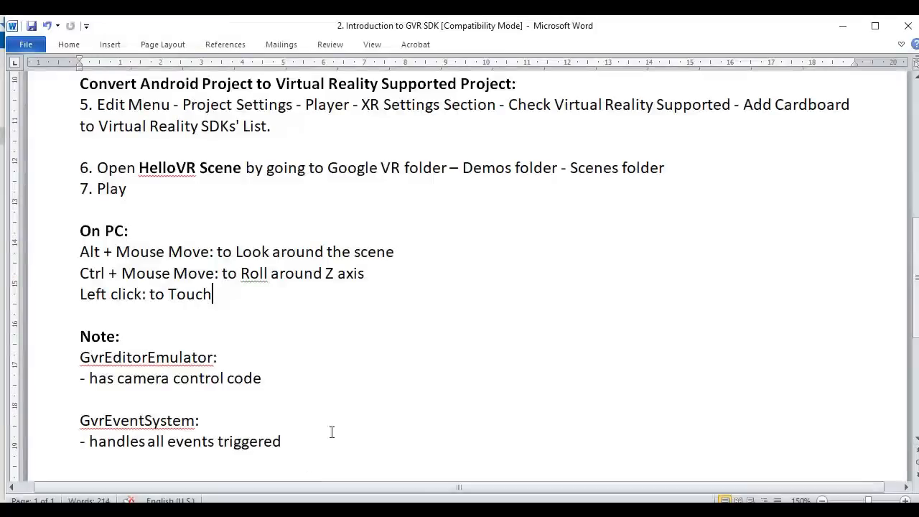
pyautogui.moveTo(82, 357); pyautogui.dragTo(221, 356)
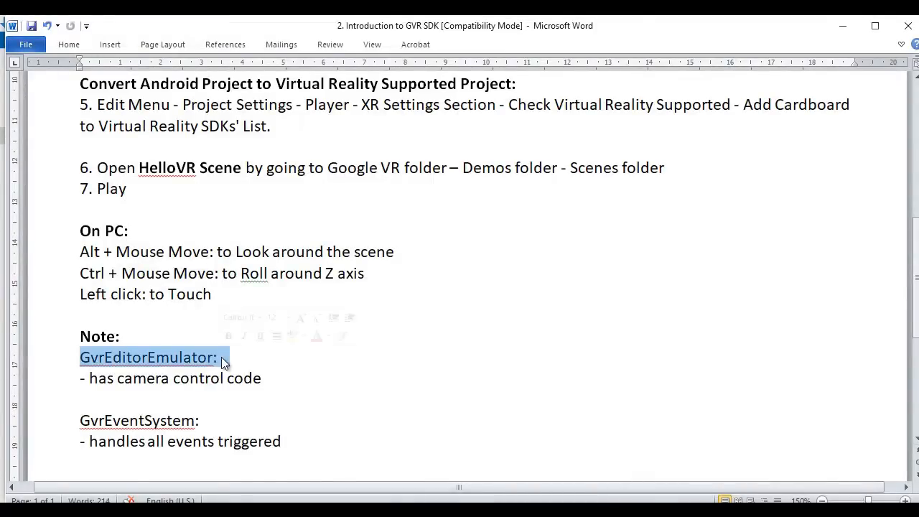
pyautogui.moveTo(89, 379); pyautogui.dragTo(260, 378)
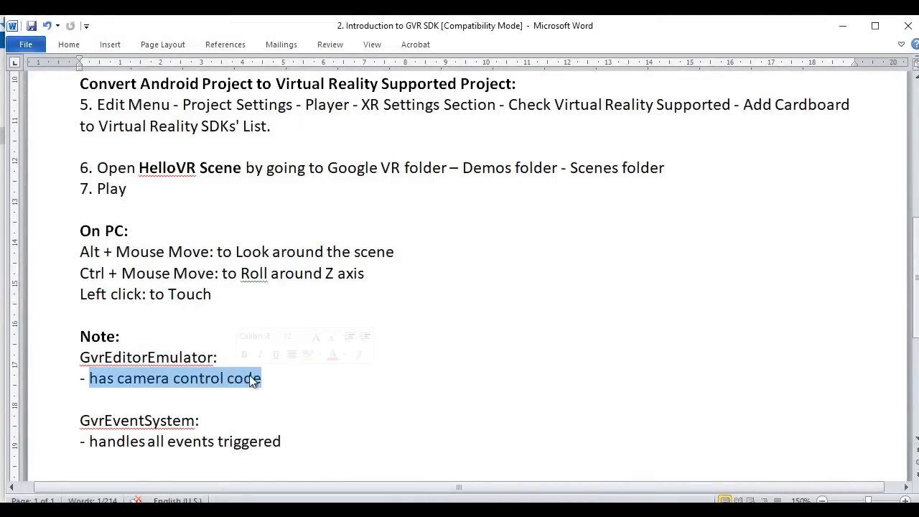
pyautogui.click(297, 377)
pyautogui.hotkey('alt', 'Tab')
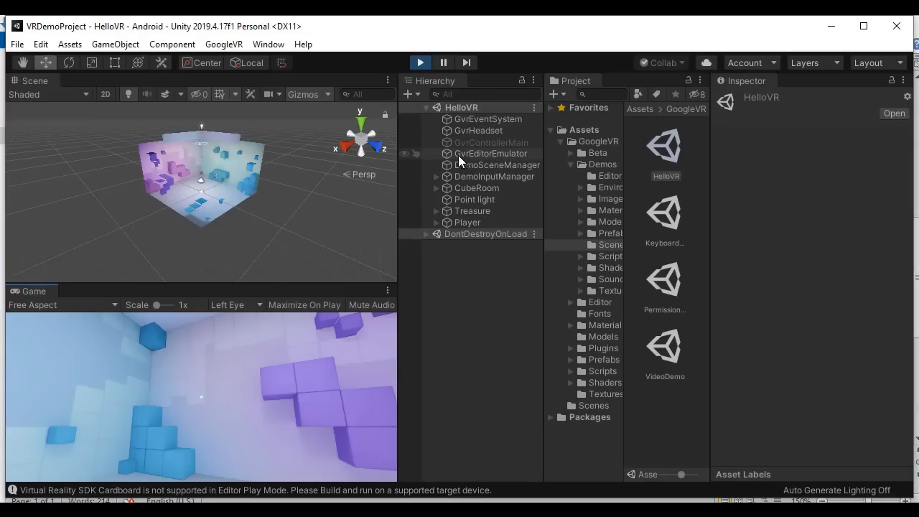
pyautogui.click(495, 154)
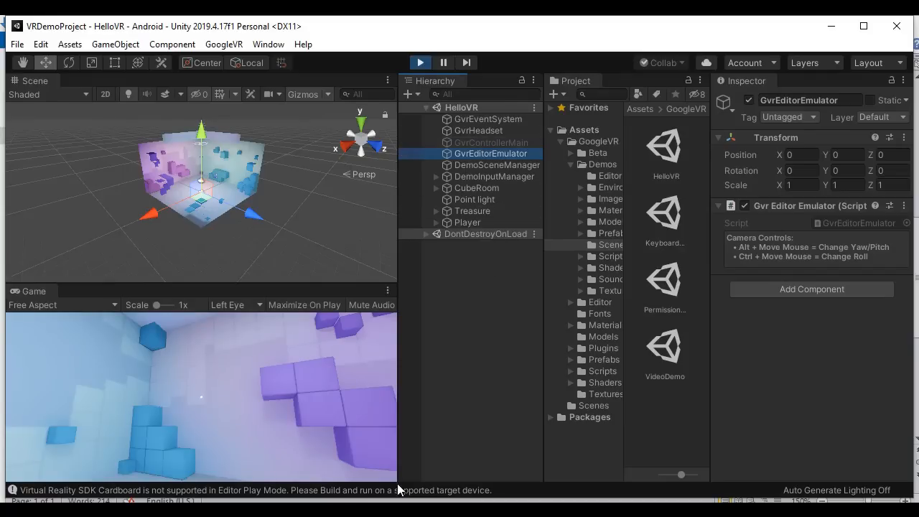
# Read the GvrEventSystem note in the Word document, and switch to Unity to inspect the GvrEventSystem object's components
pyautogui.click(371, 510)
pyautogui.click(291, 445)
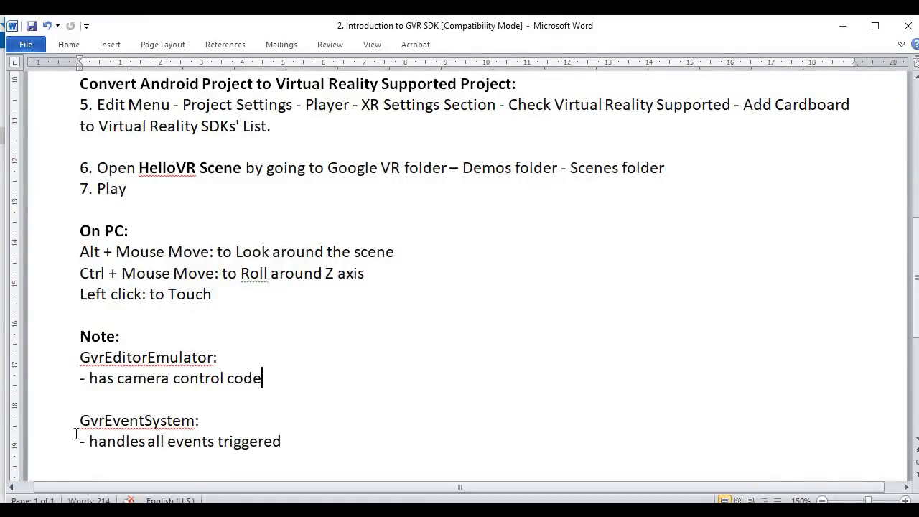
pyautogui.moveTo(82, 421); pyautogui.dragTo(195, 421)
pyautogui.moveTo(81, 441); pyautogui.dragTo(251, 441)
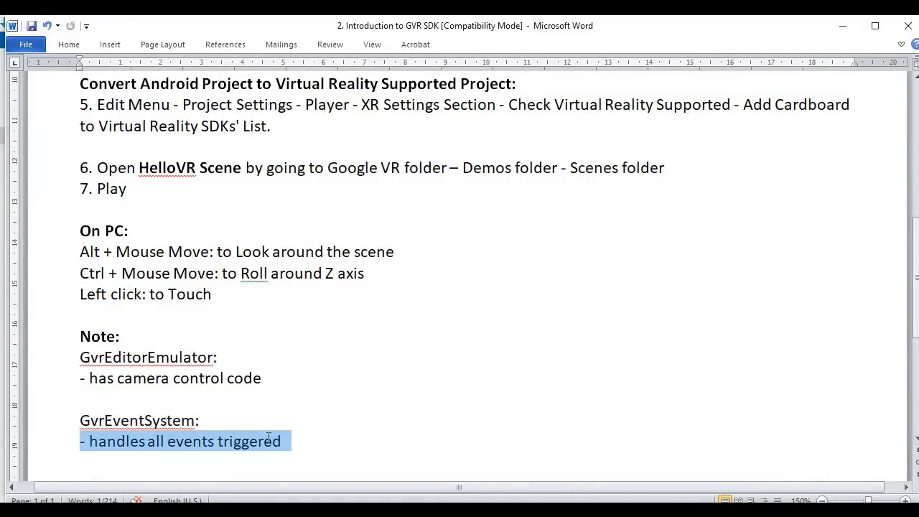
pyautogui.click(387, 434)
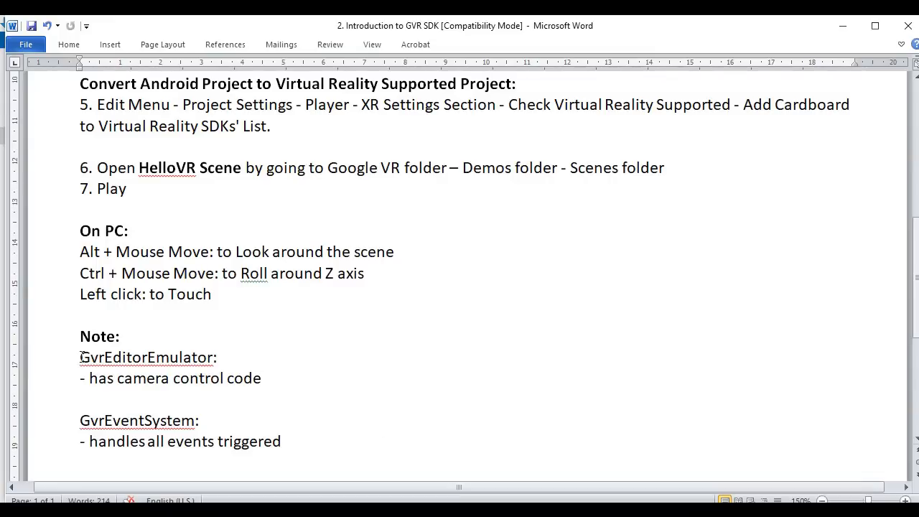
pyautogui.moveTo(81, 357); pyautogui.dragTo(260, 355)
pyautogui.click(261, 354)
pyautogui.moveTo(81, 421); pyautogui.dragTo(275, 431)
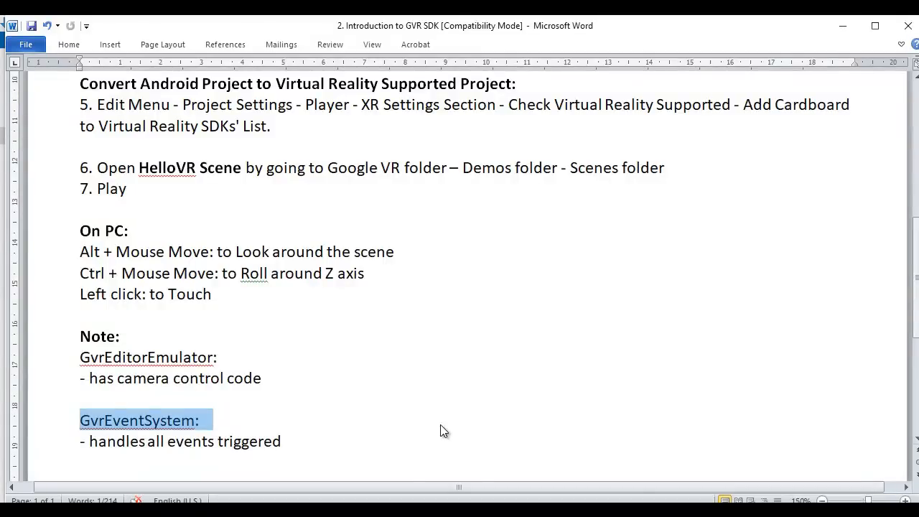
pyautogui.hotkey('alt', 'Tab')
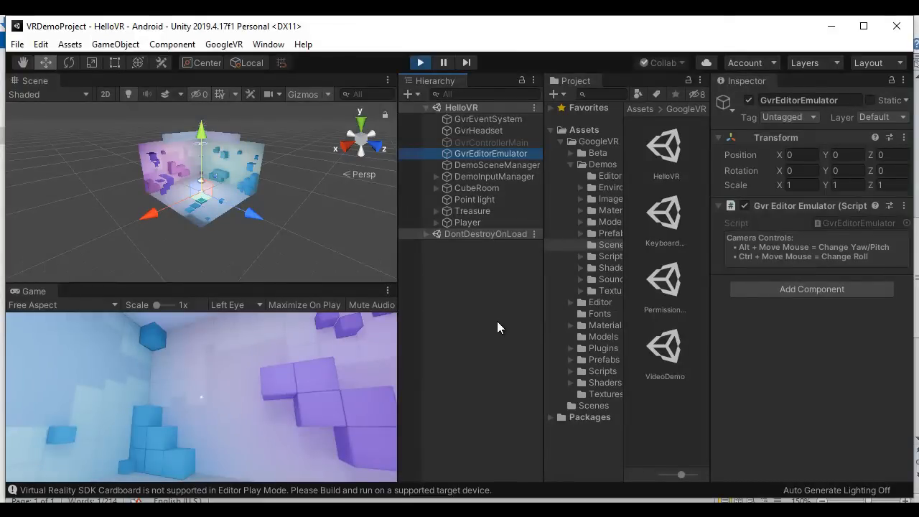
pyautogui.click(504, 118)
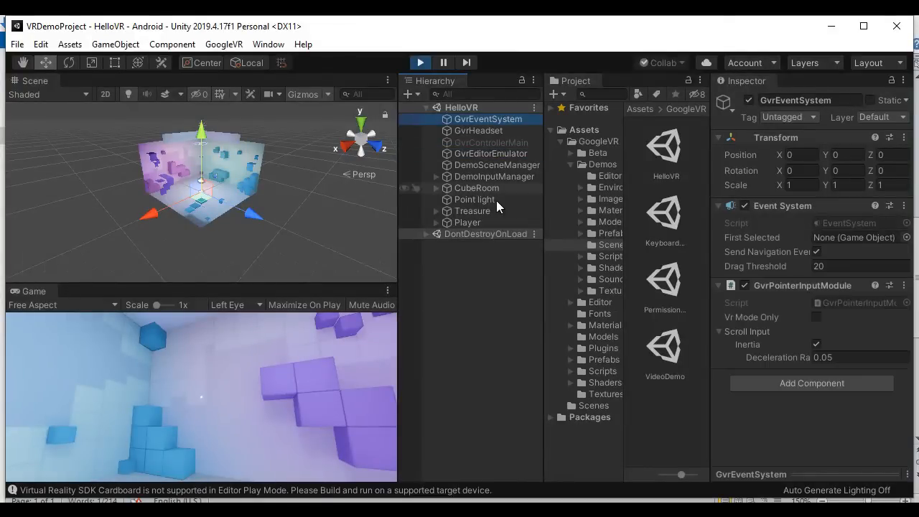
# Inspect the components of the Main Camera and its GvrReticlePointer child inside the Player object
pyautogui.click(436, 223)
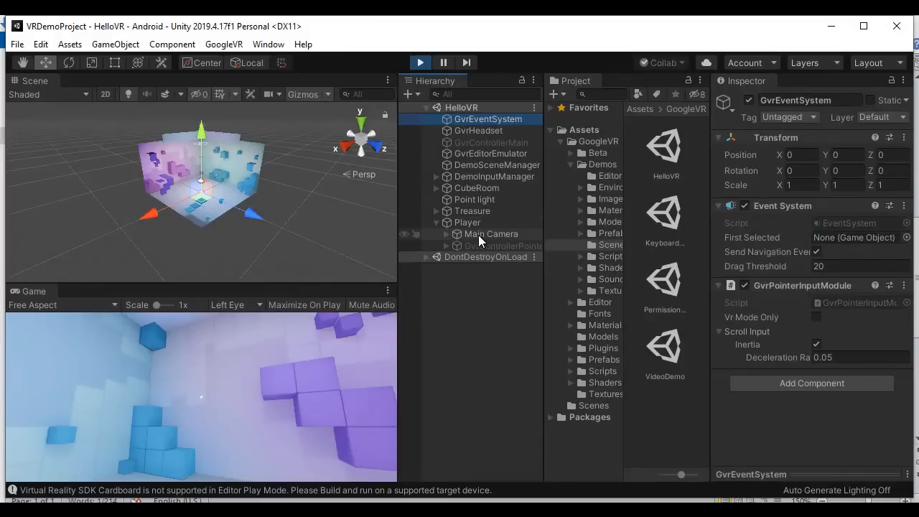
pyautogui.click(486, 235)
pyautogui.click(447, 234)
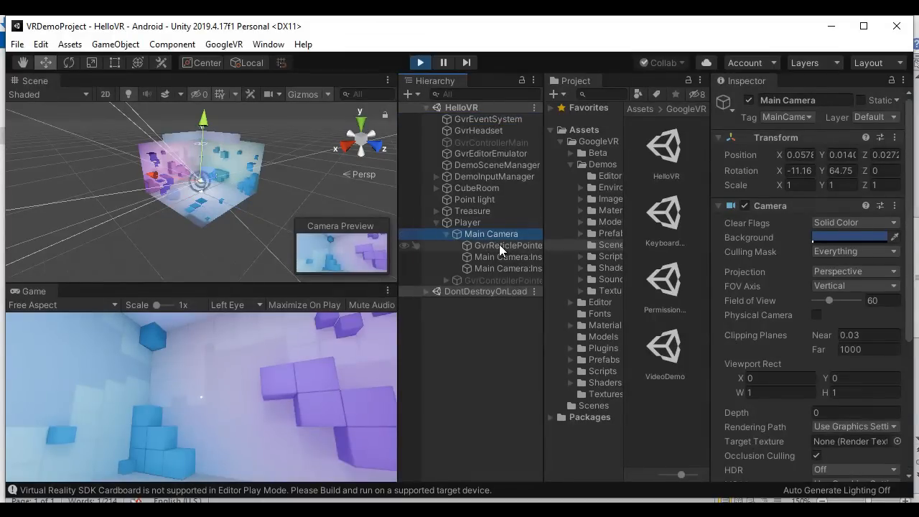
pyautogui.click(521, 245)
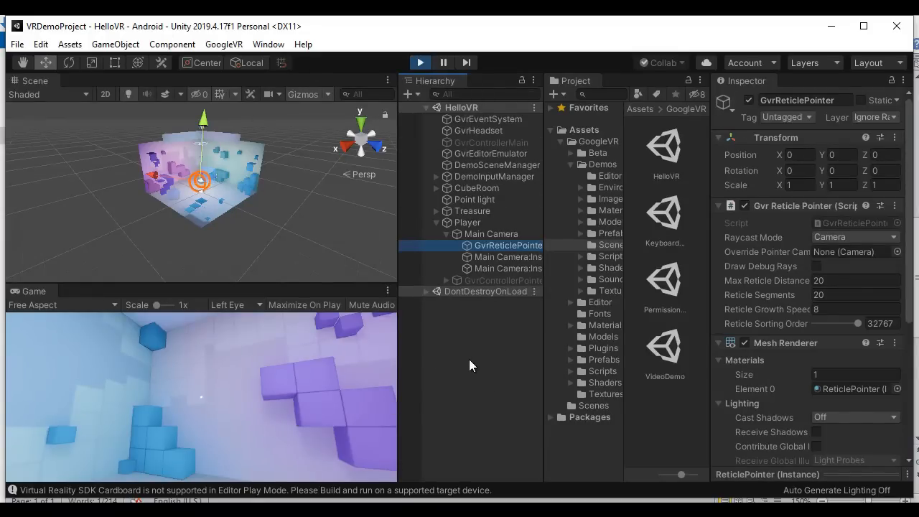
# Switch to the Introduction to GVR SDK Word document and review its introduction and the section on using the GVR package
pyautogui.click(314, 467)
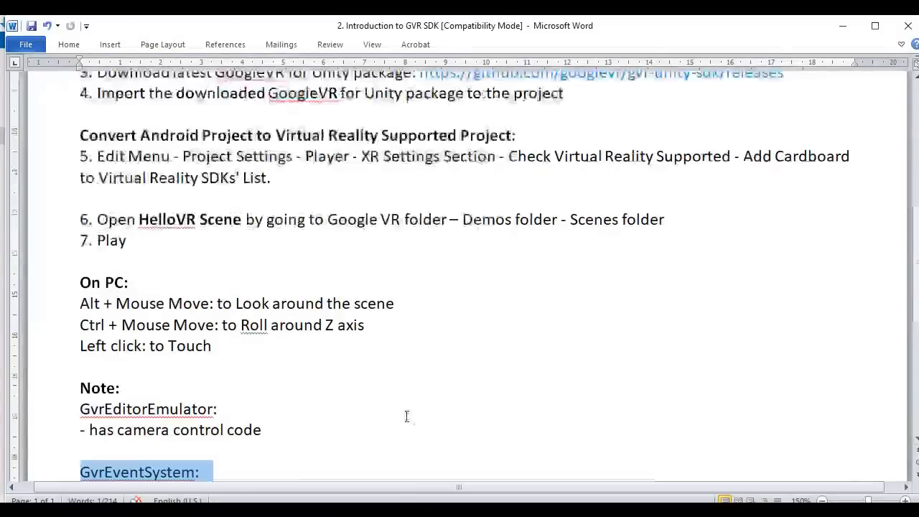
pyautogui.scroll(6, 406, 417)
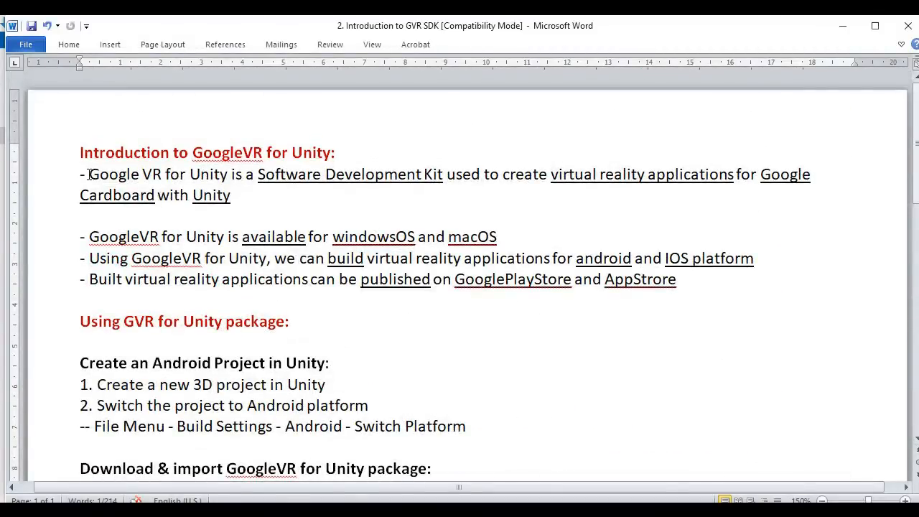
pyautogui.moveTo(88, 173); pyautogui.dragTo(228, 174)
pyautogui.scroll(-3, 278, 249)
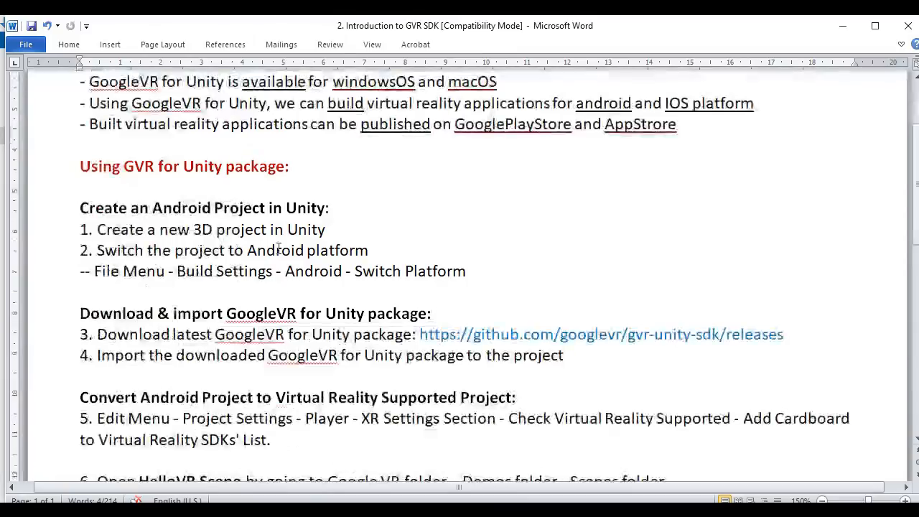
pyautogui.moveTo(80, 166); pyautogui.dragTo(233, 166)
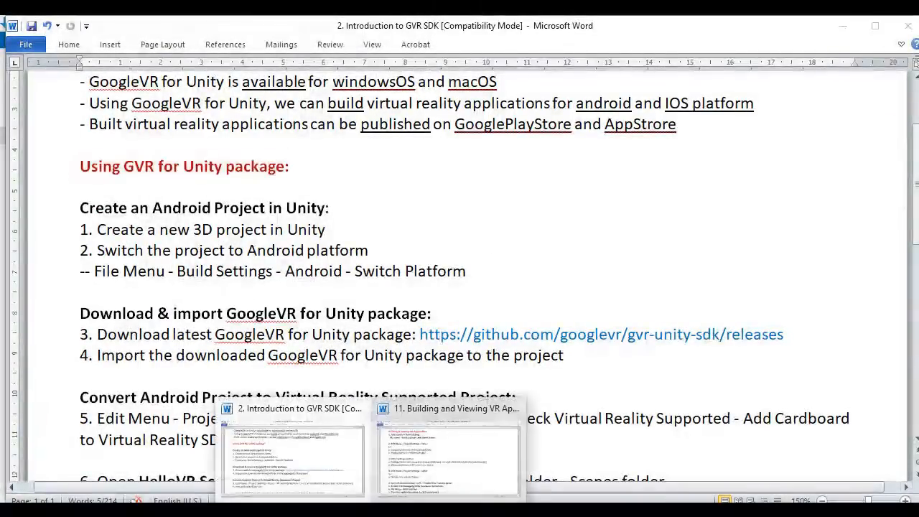
# Open the Building and Viewing VR App Word document and read the step about adding scenes in Build Settings
pyautogui.click(452, 475)
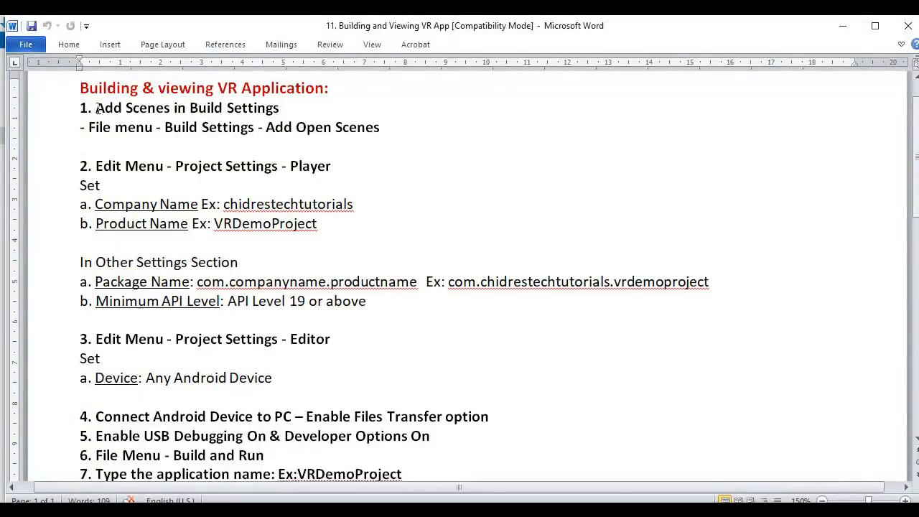
pyautogui.moveTo(96, 107); pyautogui.dragTo(172, 109)
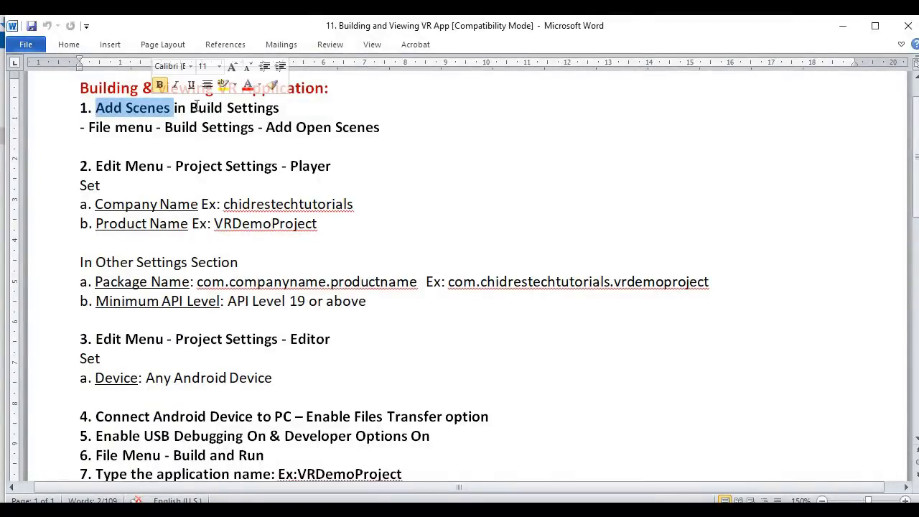
pyautogui.click(337, 109)
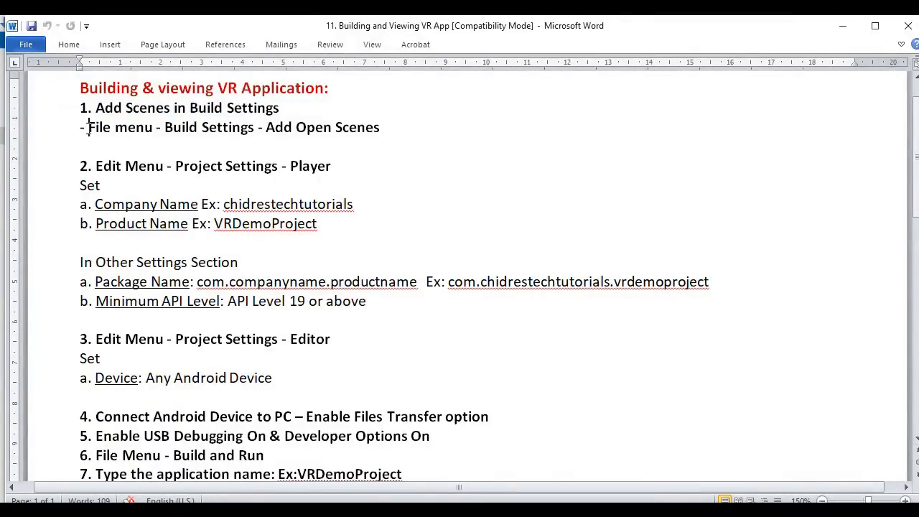
pyautogui.click(183, 147)
pyautogui.moveTo(268, 128); pyautogui.dragTo(440, 148)
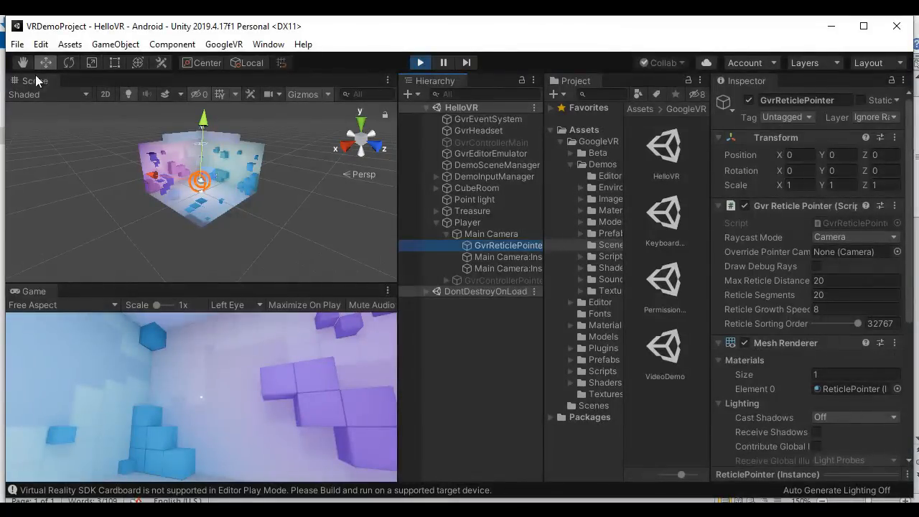
# Switch to Unity and add the open HelloVR scene to the build in Build Settings
pyautogui.click(17, 44)
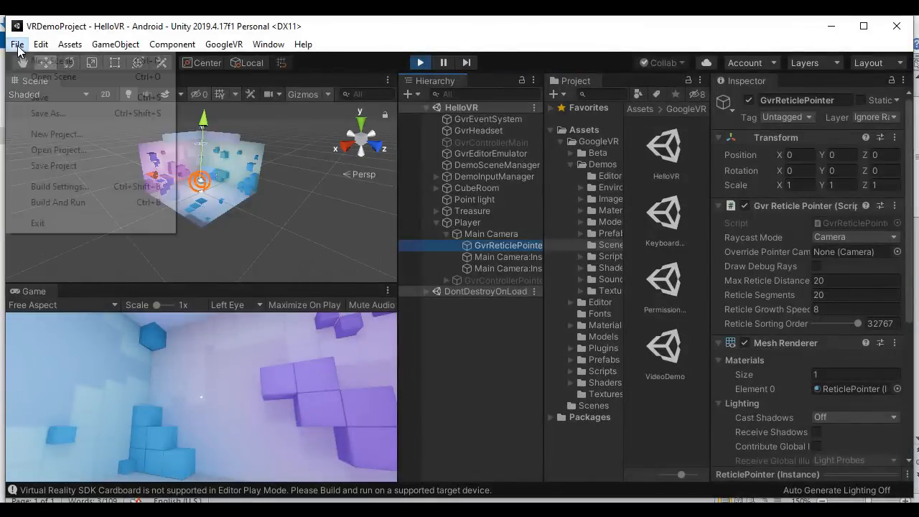
pyautogui.click(79, 186)
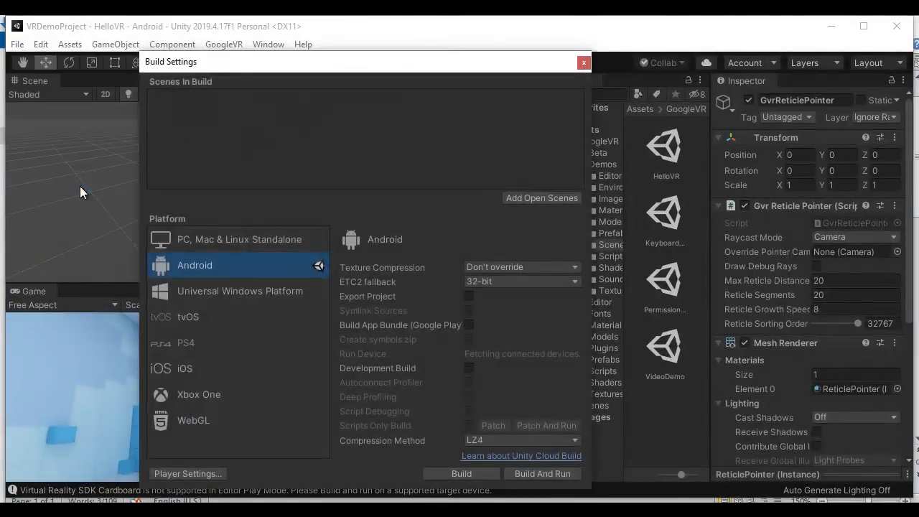
pyautogui.click(520, 198)
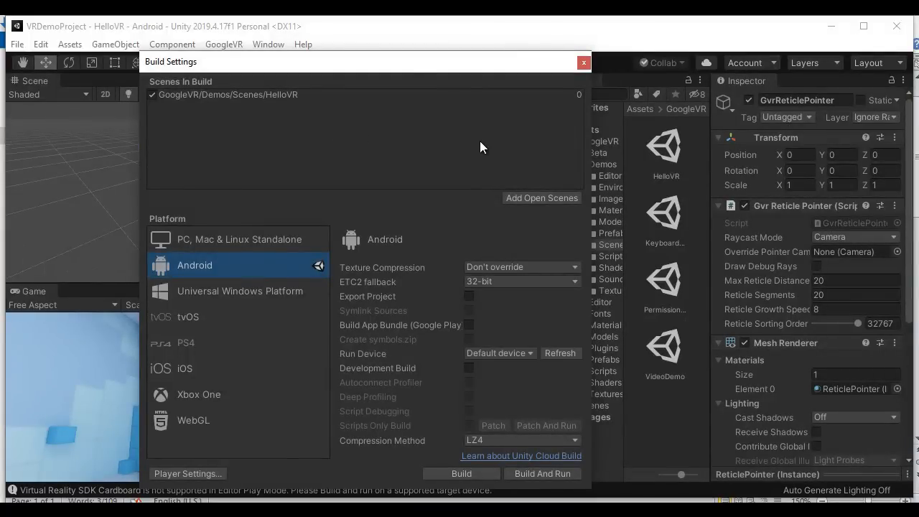
pyautogui.click(585, 63)
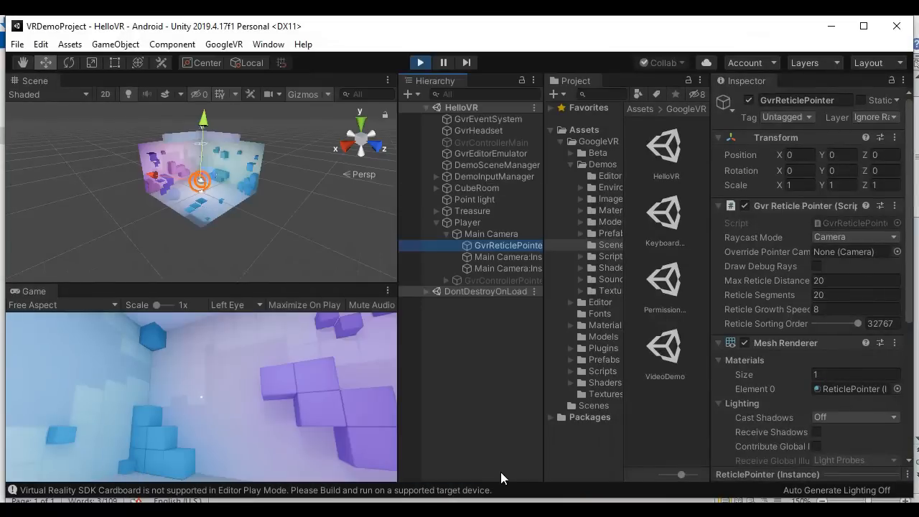
# Switch to the Word document and read the step on reaching the Player section of Project Settings
pyautogui.click(438, 438)
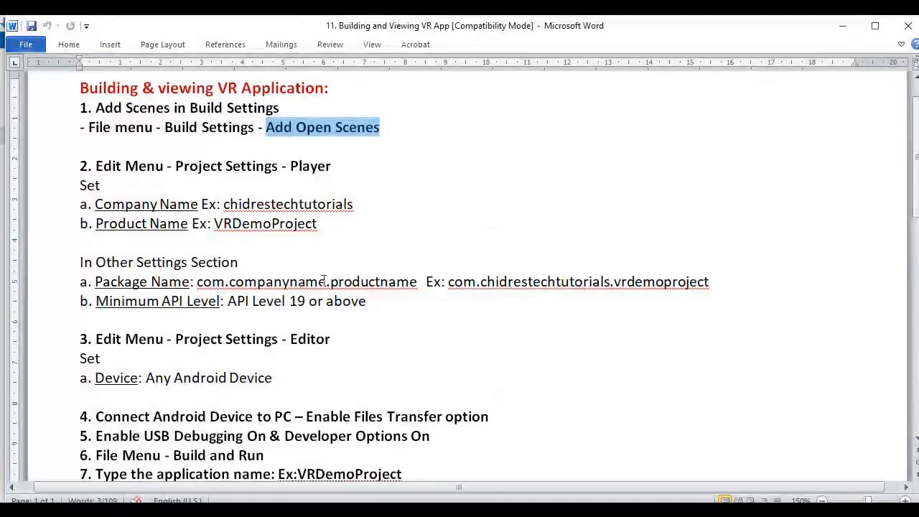
pyautogui.click(98, 166)
pyautogui.click(199, 186)
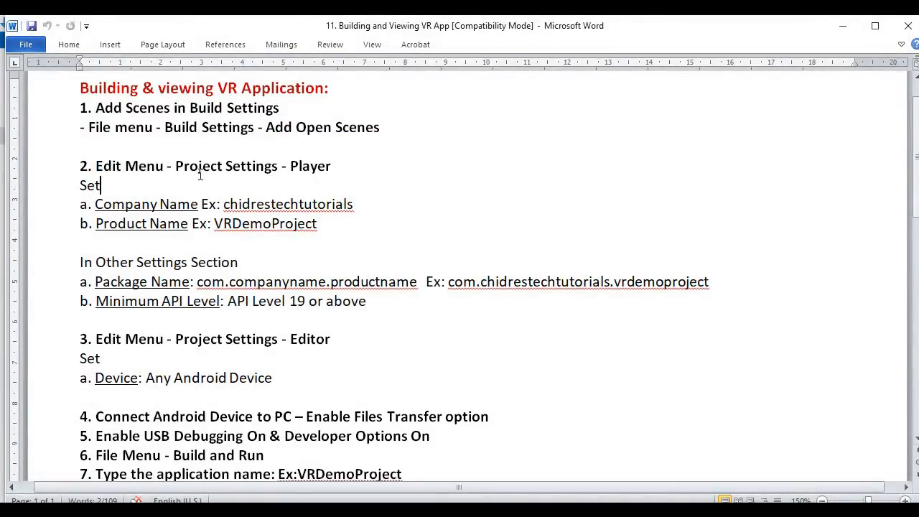
pyautogui.moveTo(176, 166); pyautogui.dragTo(330, 166)
pyautogui.click(340, 191)
pyautogui.click(394, 168)
pyautogui.doubleClick(100, 185)
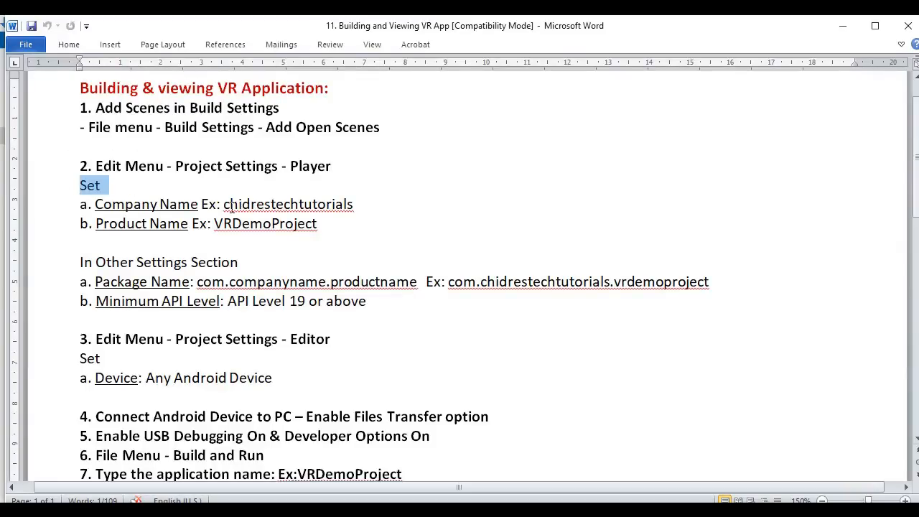
# Examine the example company name and product name given for the Player settings
pyautogui.moveTo(223, 204); pyautogui.dragTo(357, 204)
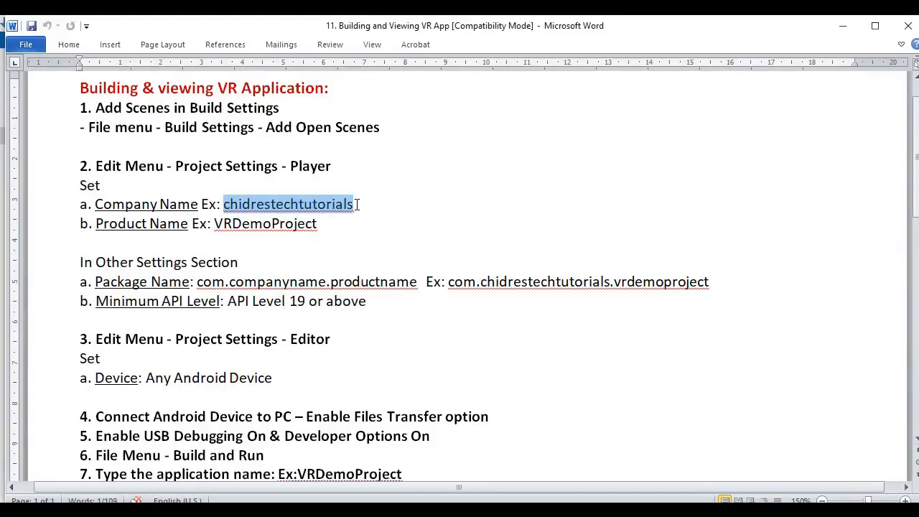
pyautogui.click(421, 209)
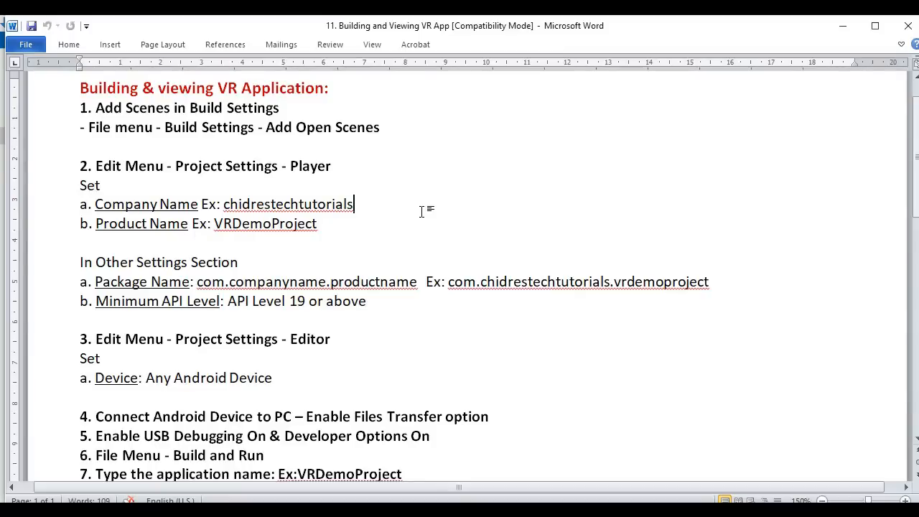
pyautogui.moveTo(223, 204); pyautogui.dragTo(352, 204)
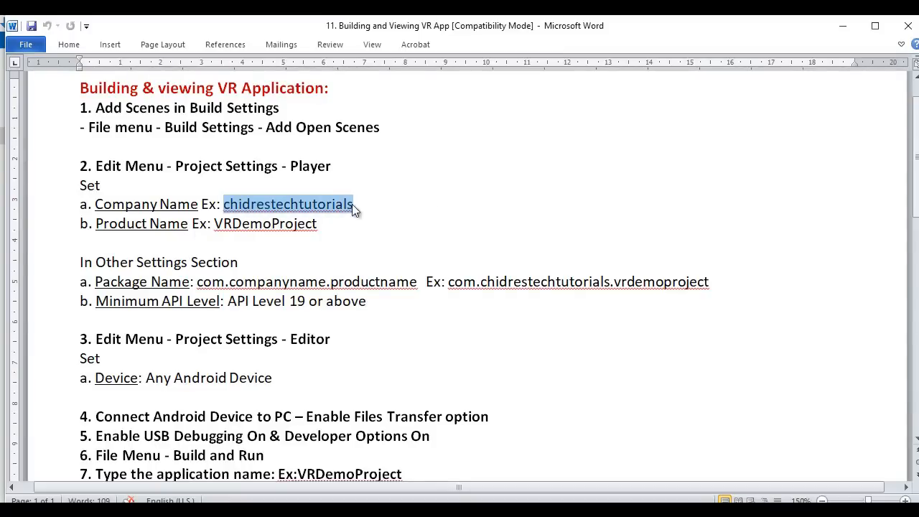
pyautogui.click(407, 211)
pyautogui.moveTo(96, 224); pyautogui.dragTo(314, 223)
pyautogui.click(268, 249)
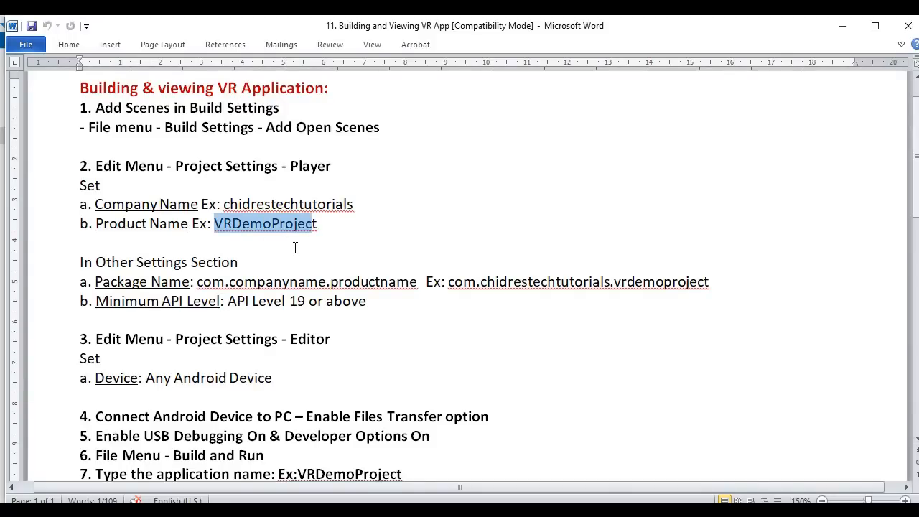
# Switch to Unity and set the company name to chidrestechtutorials in the project's Player settings
pyautogui.hotkey('alt', 'Tab')
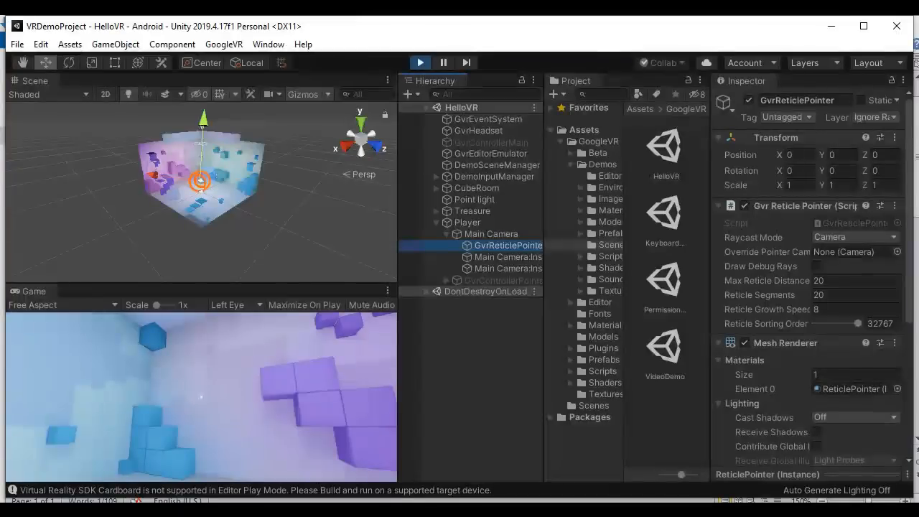
pyautogui.click(40, 44)
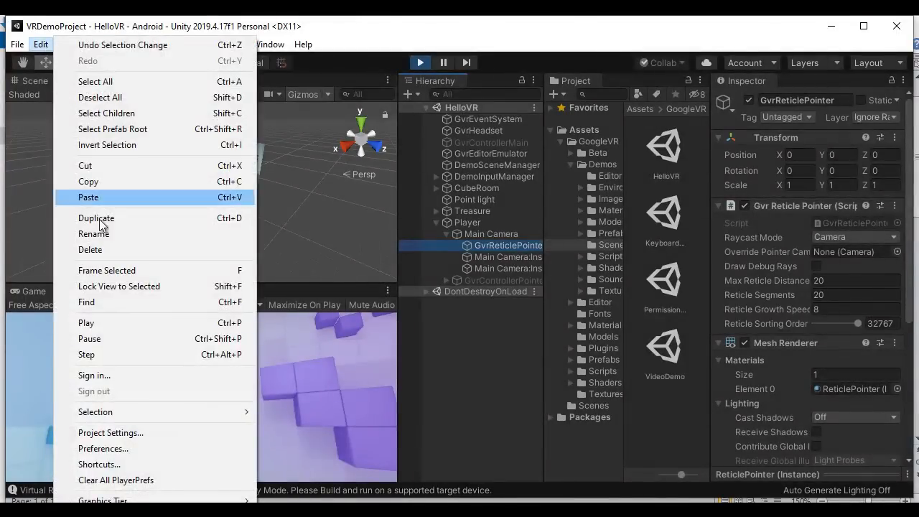
pyautogui.click(144, 430)
pyautogui.click(39, 136)
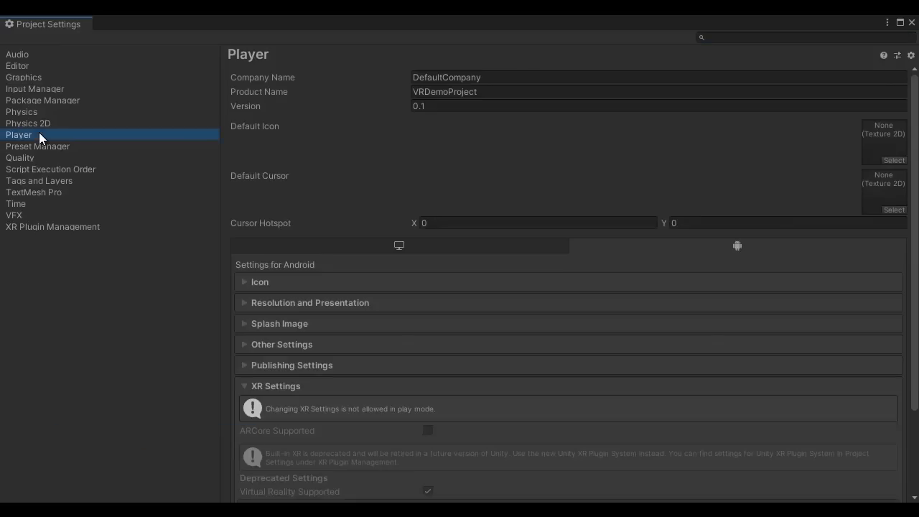
pyautogui.click(433, 77)
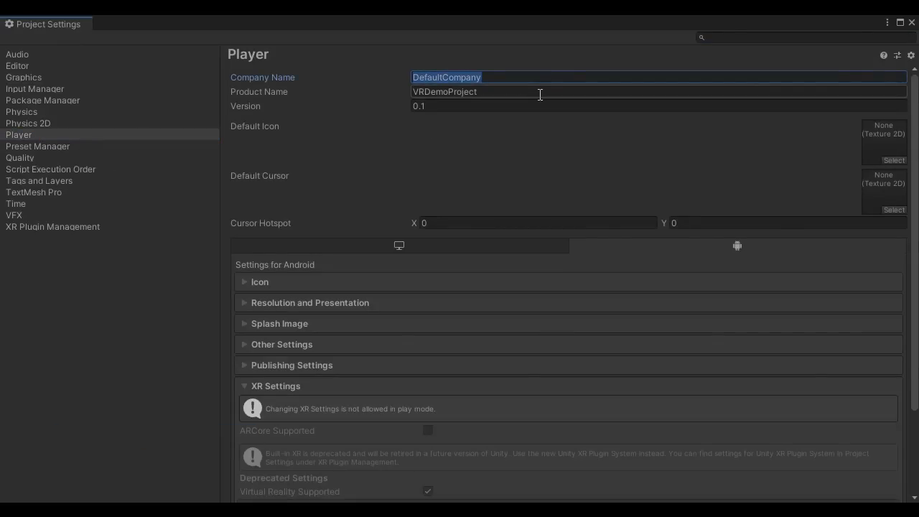
pyautogui.write('chidrestech')
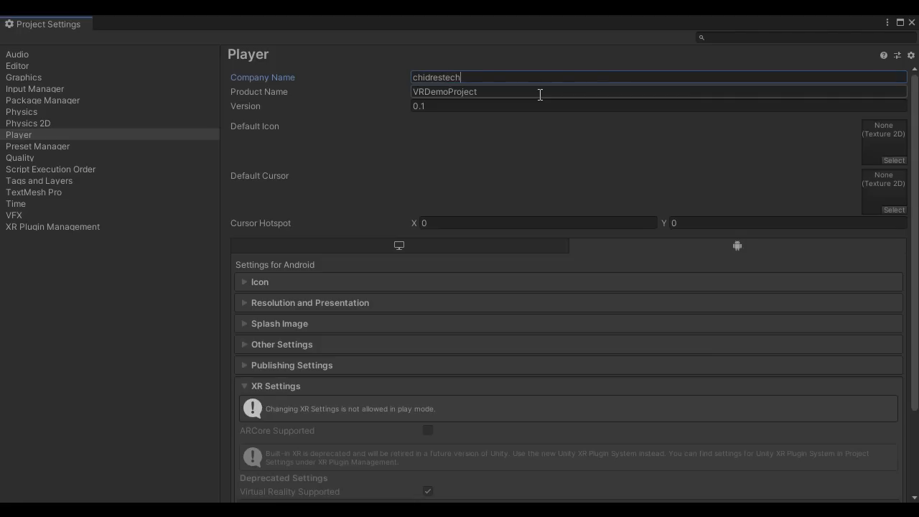
pyautogui.write('tutorials')
# Set the product name to vrdemoproject in the Player settings
pyautogui.click(493, 92)
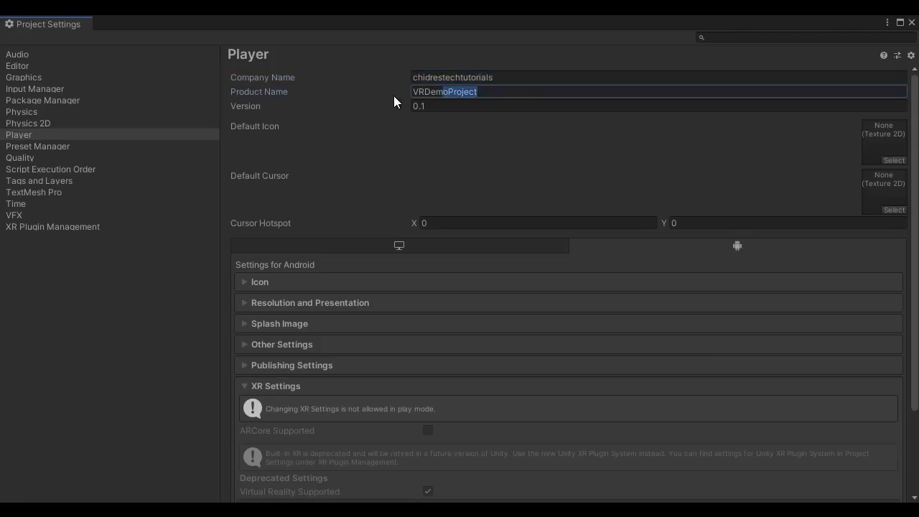
pyautogui.write('vrdemoproj')
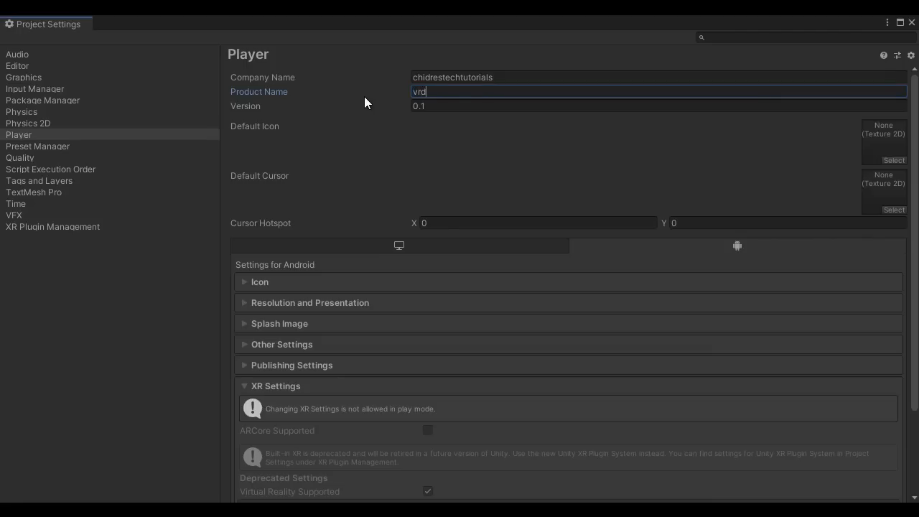
pyautogui.write('ect')
# Switch to the Word document and study the package name format com.companyname.productname and its example under Other Settings
pyautogui.moveTo(373, 501)
pyautogui.click(331, 467)
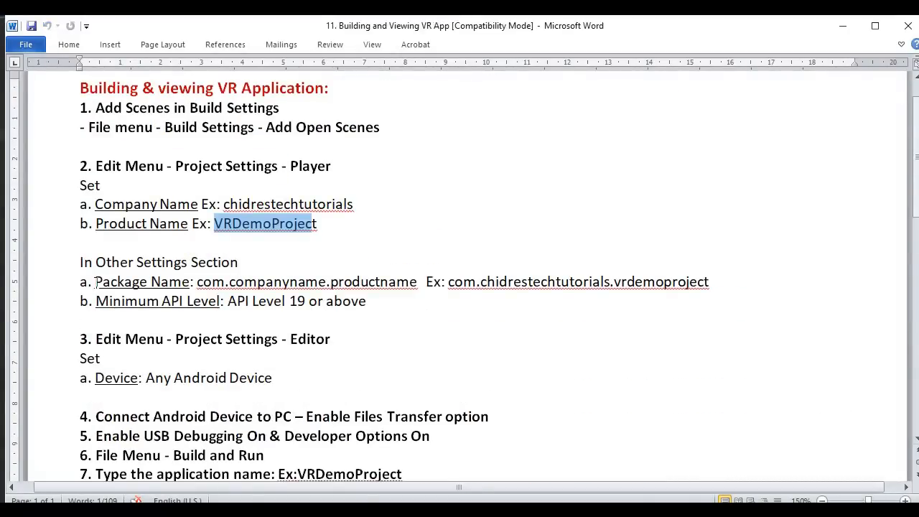
pyautogui.moveTo(95, 282); pyautogui.dragTo(189, 281)
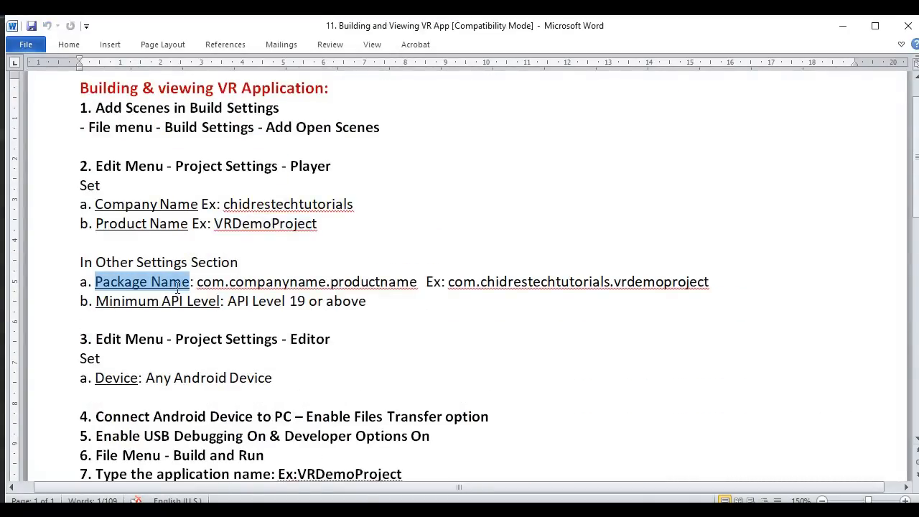
pyautogui.doubleClick(216, 283)
pyautogui.doubleClick(273, 284)
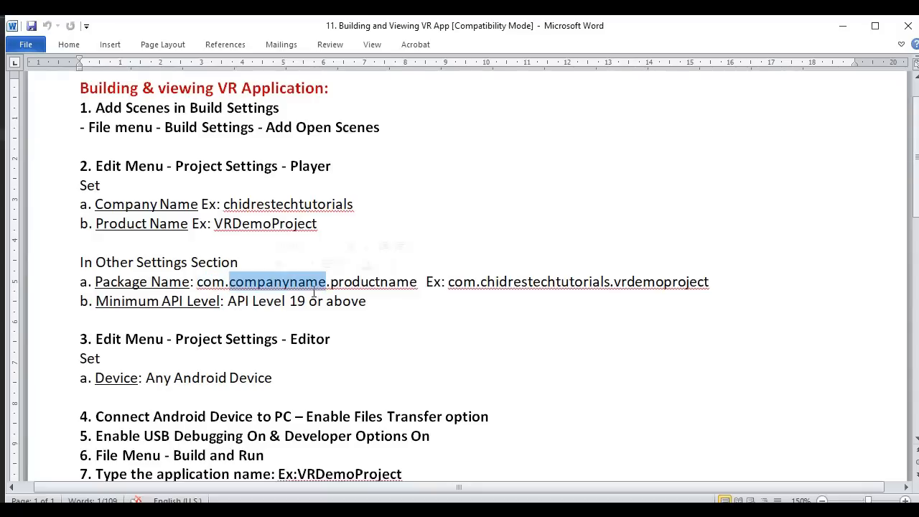
pyautogui.doubleClick(361, 283)
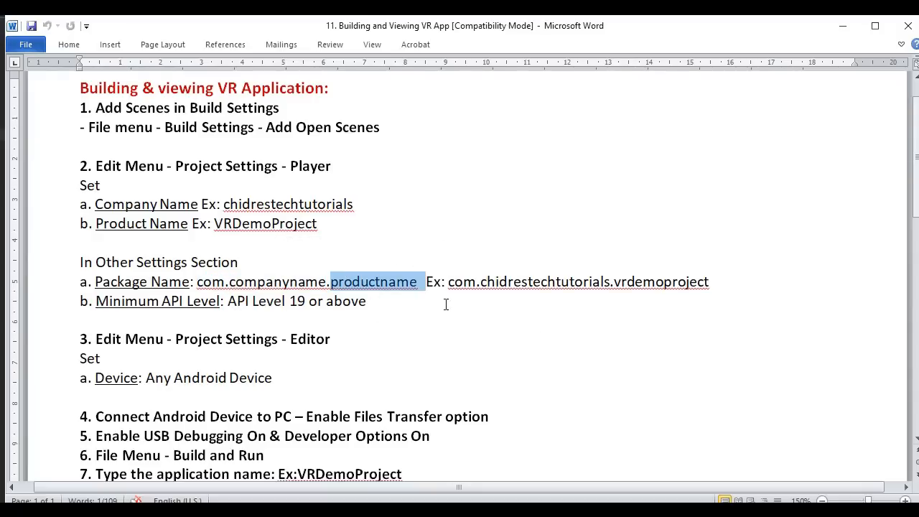
pyautogui.doubleClick(464, 285)
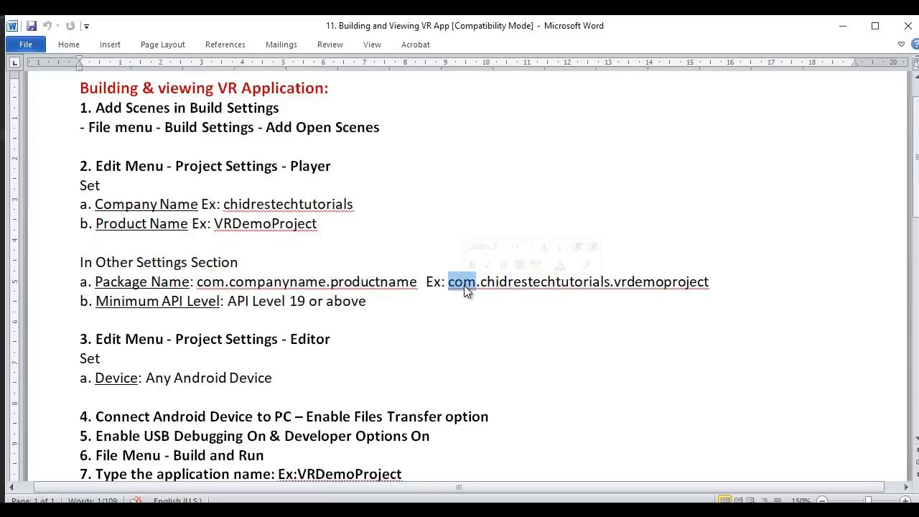
pyautogui.doubleClick(547, 287)
pyautogui.doubleClick(283, 283)
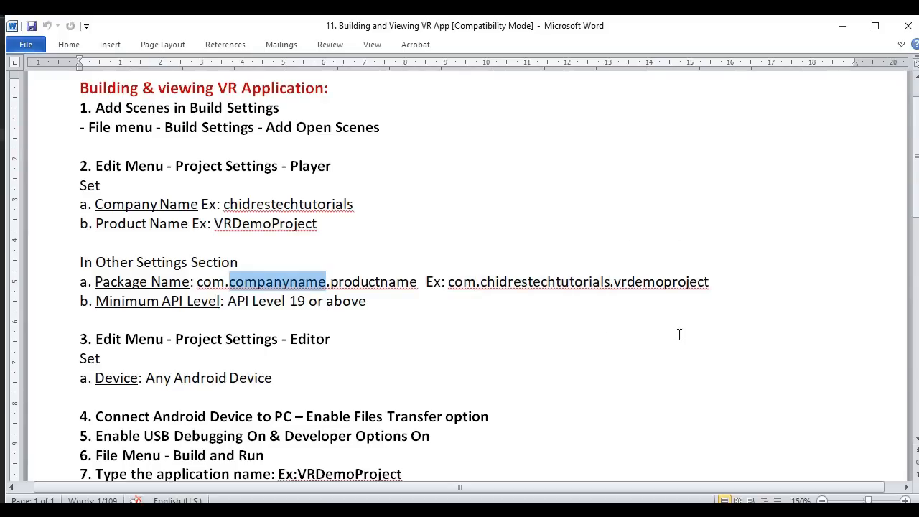
# Study the package name's product part, the Other Settings heading and the minimum API level requirement in the Word document
pyautogui.click(672, 282)
pyautogui.doubleClick(673, 282)
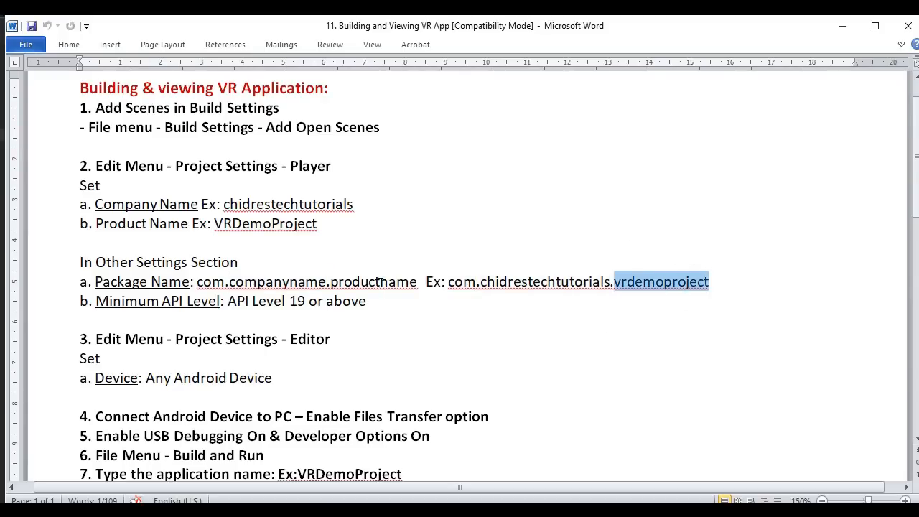
pyautogui.click(368, 281)
pyautogui.doubleClick(369, 281)
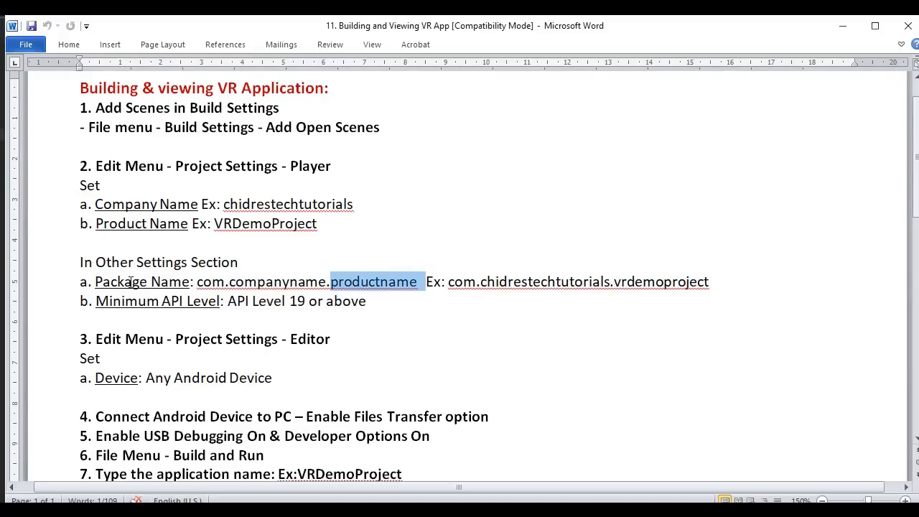
pyautogui.moveTo(79, 262); pyautogui.dragTo(248, 263)
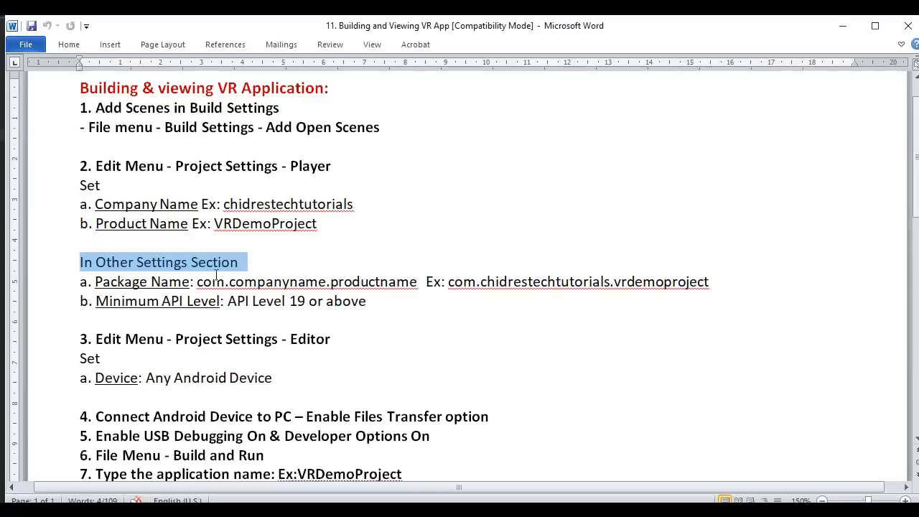
pyautogui.click(81, 301)
pyautogui.moveTo(80, 302); pyautogui.dragTo(308, 301)
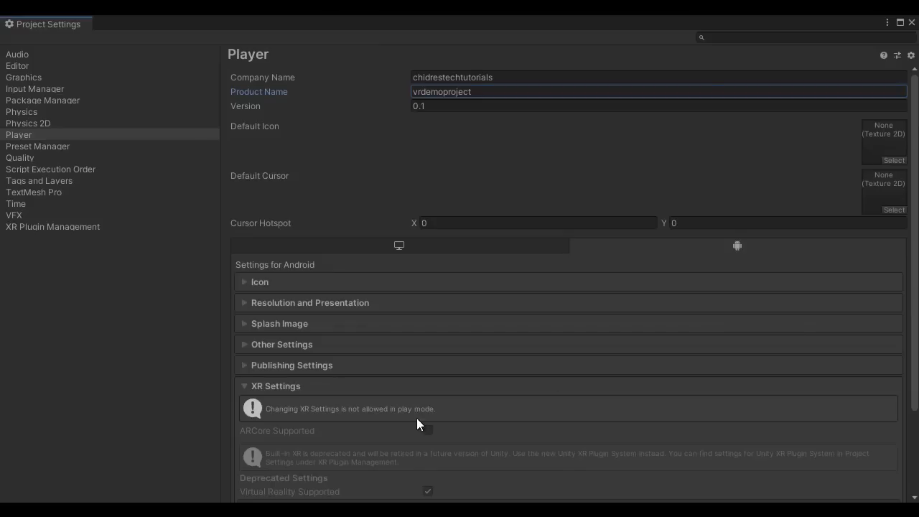
# Switch to Unity and check the package name and minimum API level in the Android Player settings' Other Settings section
pyautogui.click(245, 345)
pyautogui.scroll(-10, 905, 298)
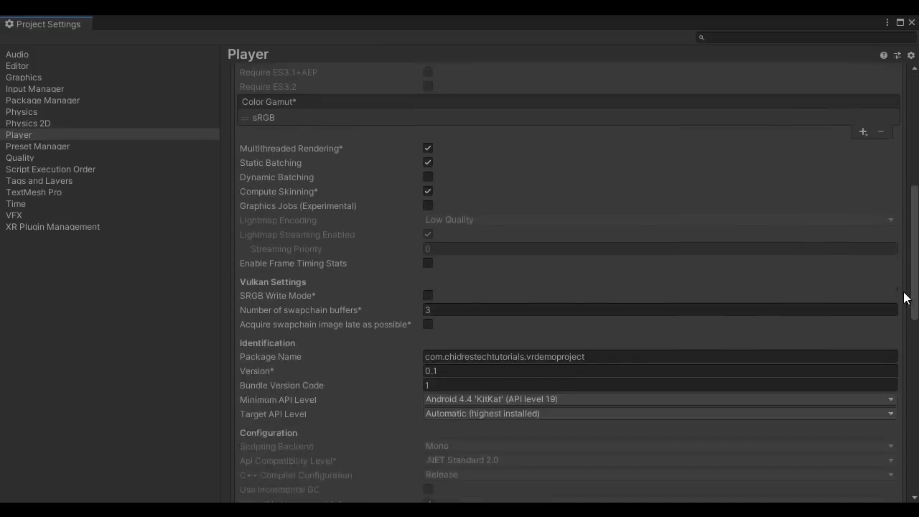
pyautogui.scroll(-4, 903, 316)
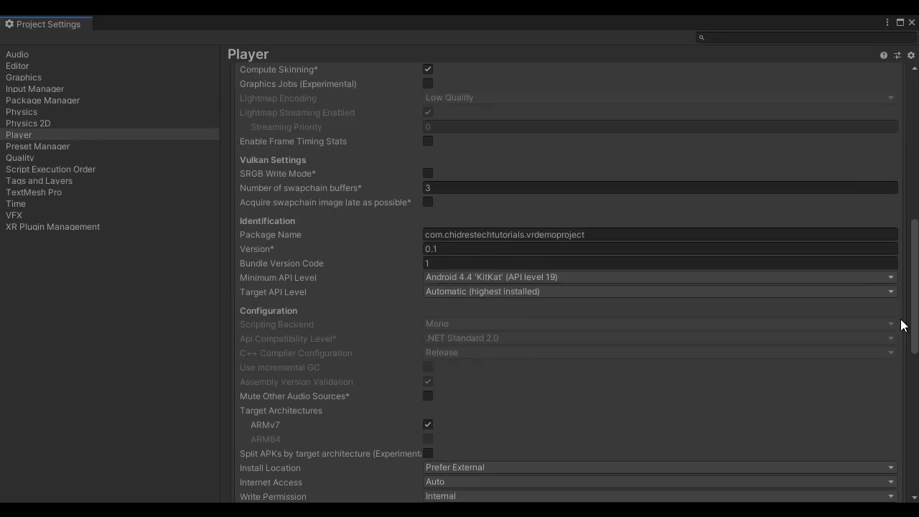
pyautogui.click(434, 232)
pyautogui.click(492, 237)
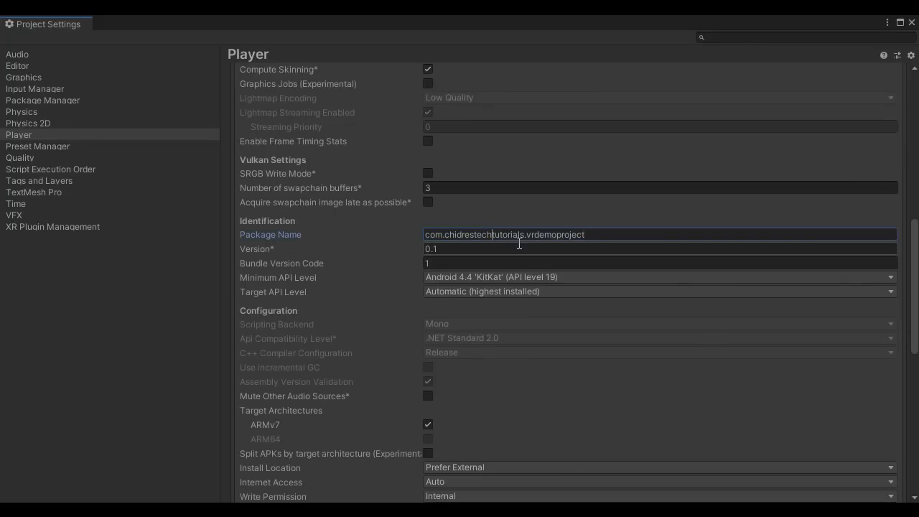
pyautogui.doubleClick(565, 236)
pyautogui.click(605, 233)
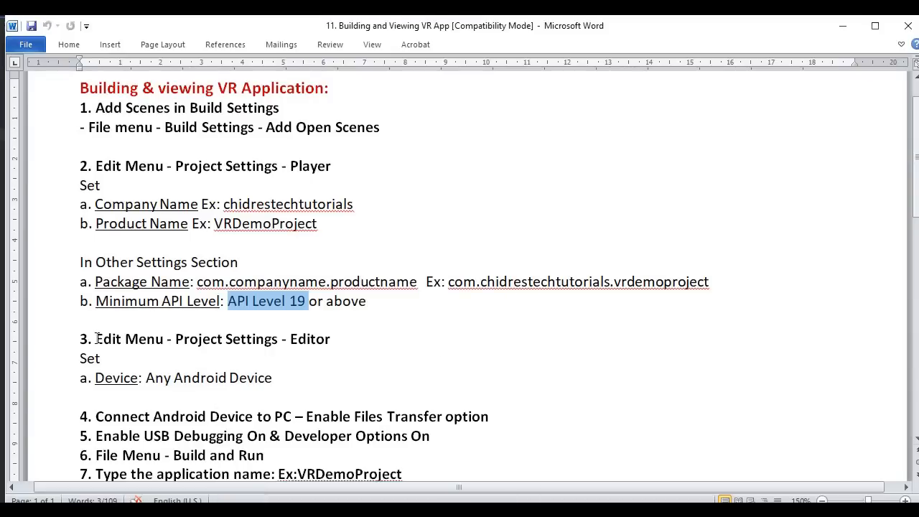
# Switch to the Word document and examine the instruction for the Editor project settings and their Device option
pyautogui.click(208, 358)
pyautogui.moveTo(291, 339); pyautogui.dragTo(361, 348)
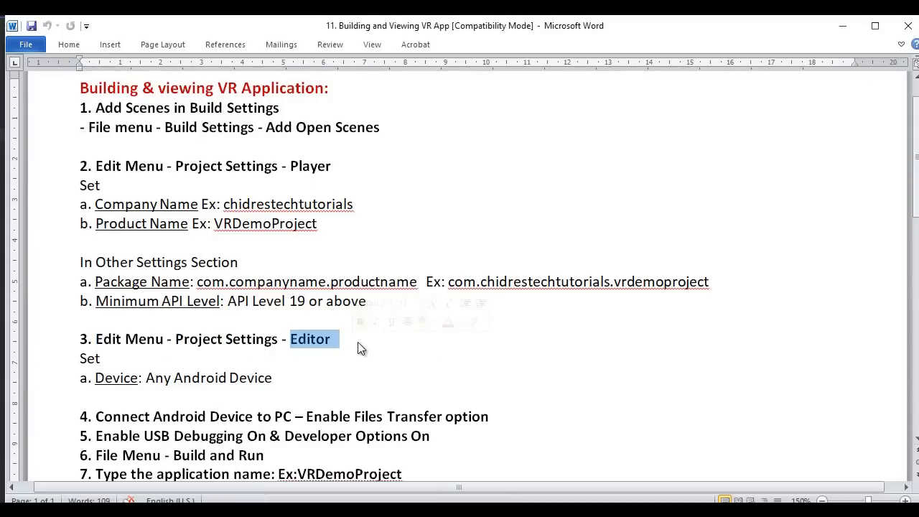
pyautogui.click(363, 343)
pyautogui.moveTo(94, 359); pyautogui.dragTo(359, 388)
pyautogui.click(175, 397)
pyautogui.click(359, 385)
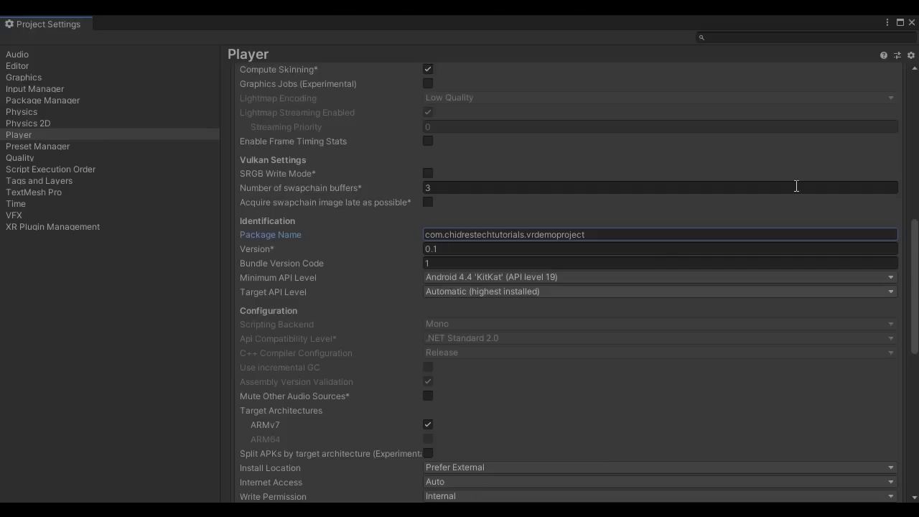
# Switch to Unity, set the Unity Remote device to Any Android Device in the Editor settings, and close Project Settings
pyautogui.click(21, 66)
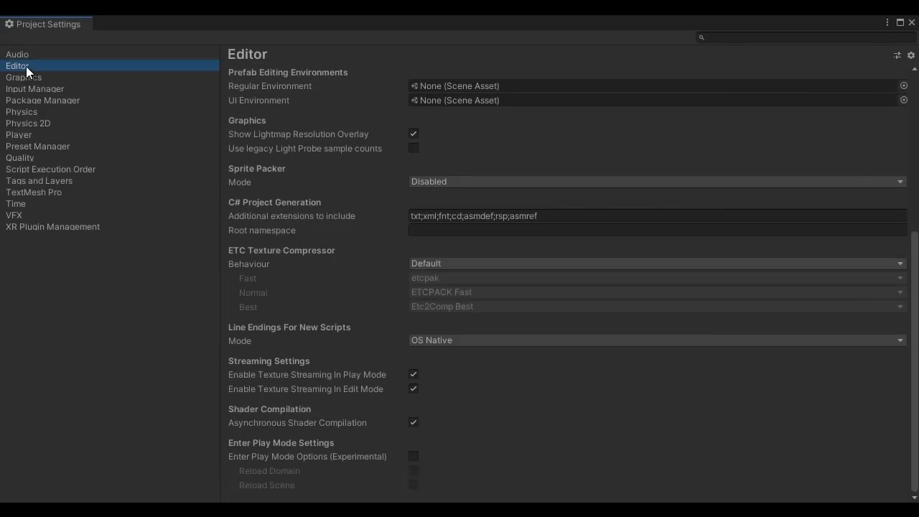
pyautogui.moveTo(913, 311); pyautogui.dragTo(917, 131)
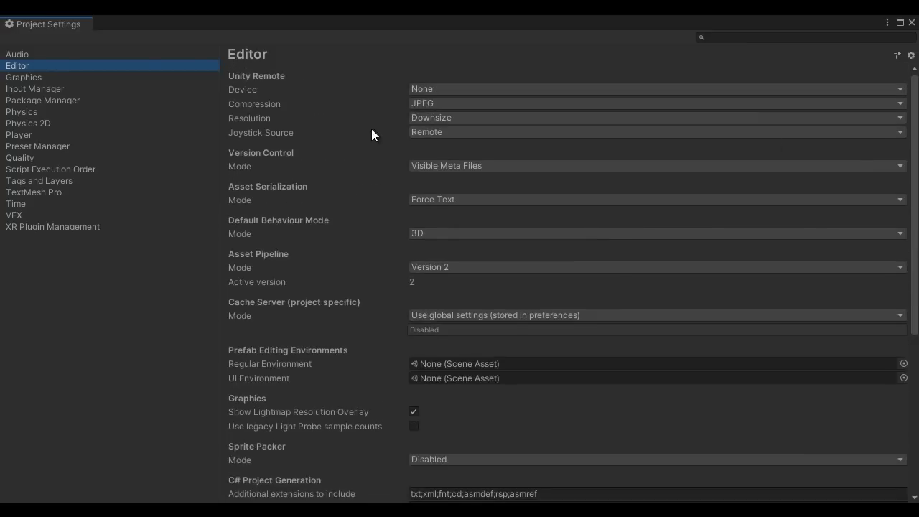
pyautogui.click(457, 89)
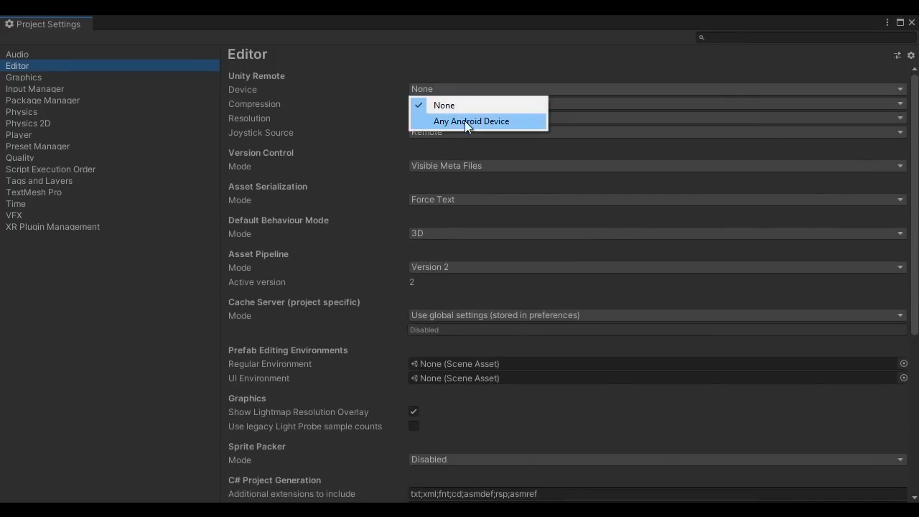
pyautogui.click(501, 123)
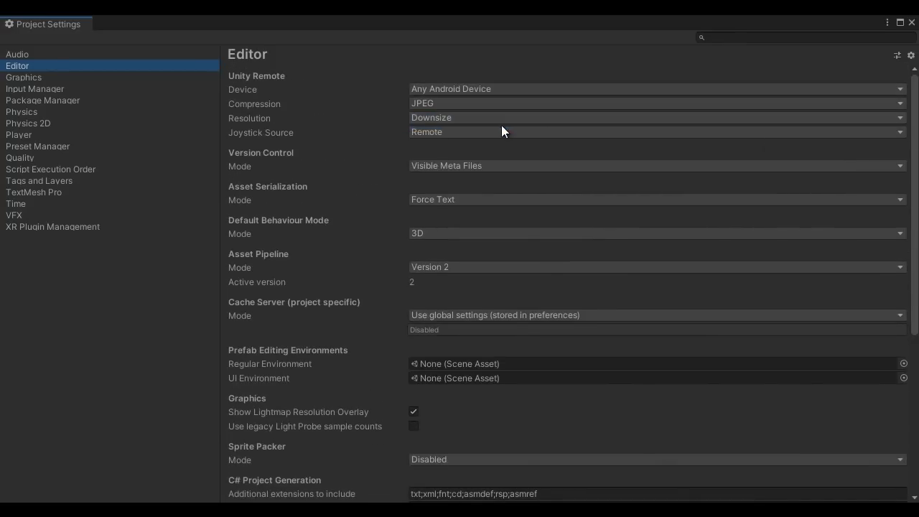
pyautogui.click(912, 23)
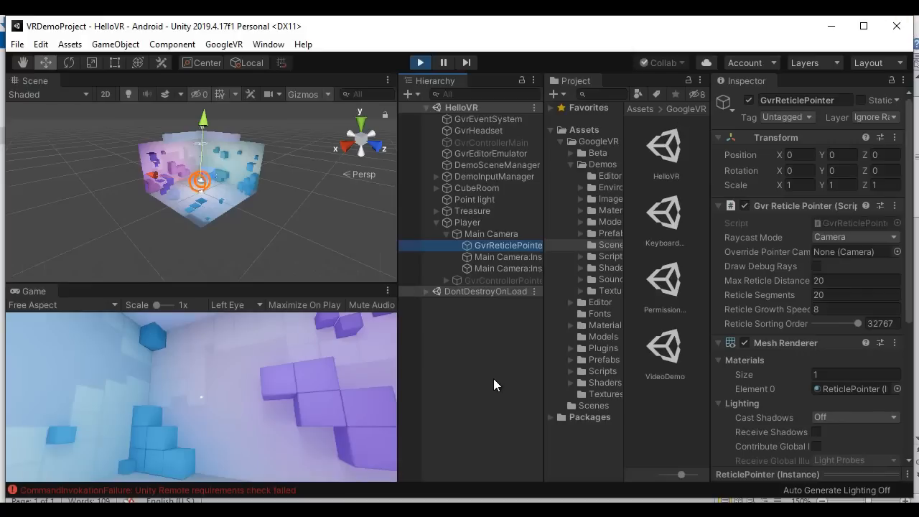
# Switch to the Building and Viewing VR App document and study the instruction on connecting the Android device and enabling file transfer
pyautogui.click(371, 510)
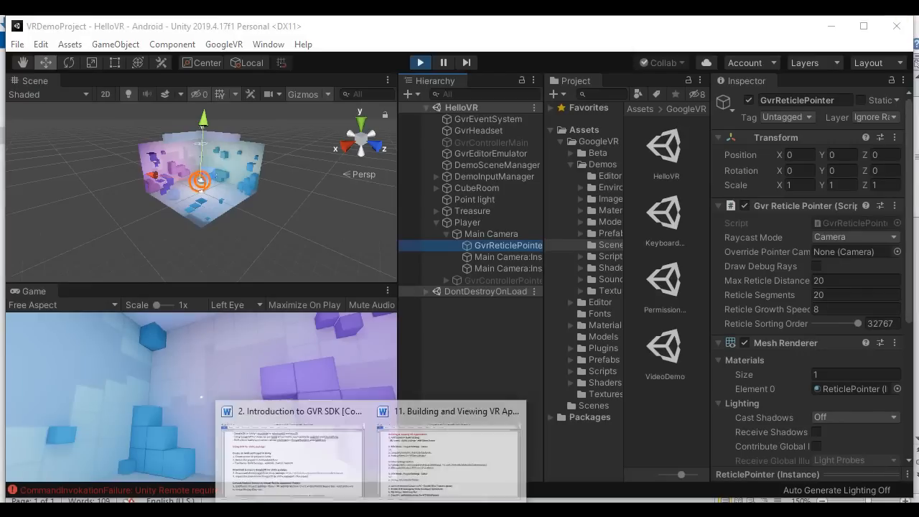
pyautogui.click(460, 471)
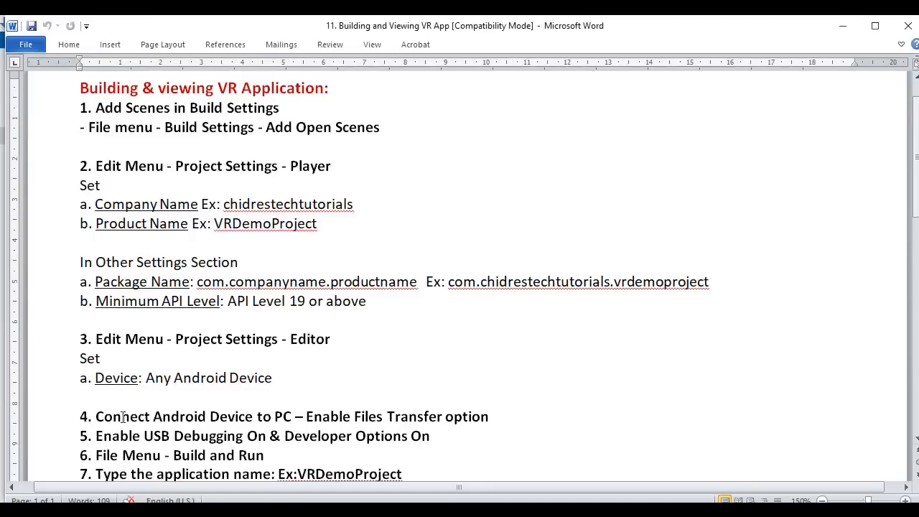
pyautogui.moveTo(96, 417); pyautogui.dragTo(287, 417)
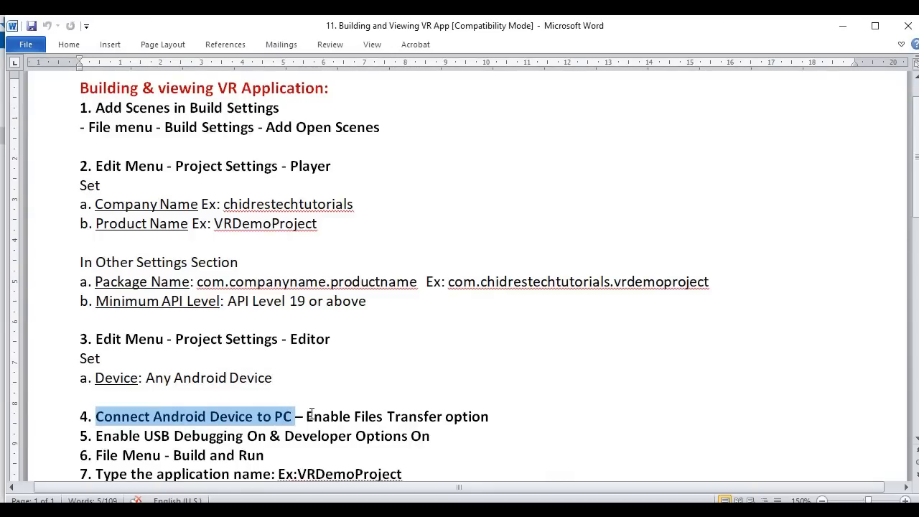
pyautogui.moveTo(307, 416); pyautogui.dragTo(530, 417)
pyautogui.click(529, 417)
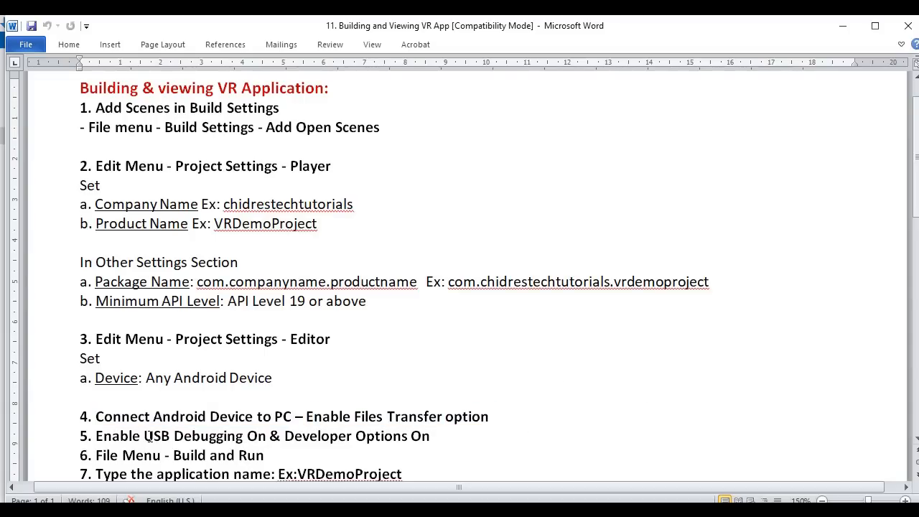
# Study the instructions on enabling USB debugging and developer options and on using Build and Run
pyautogui.moveTo(147, 436); pyautogui.dragTo(476, 438)
pyautogui.click(361, 455)
pyautogui.click(477, 438)
pyautogui.moveTo(145, 435); pyautogui.dragTo(409, 436)
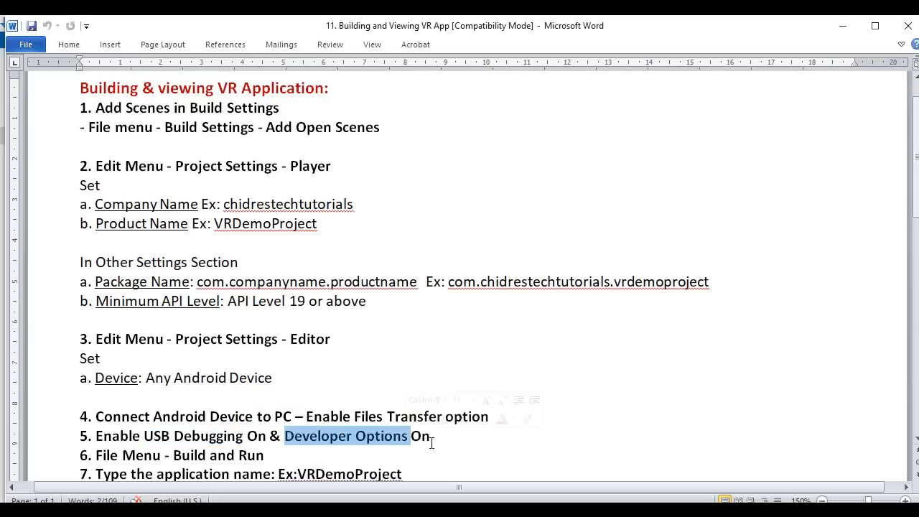
pyautogui.click(496, 439)
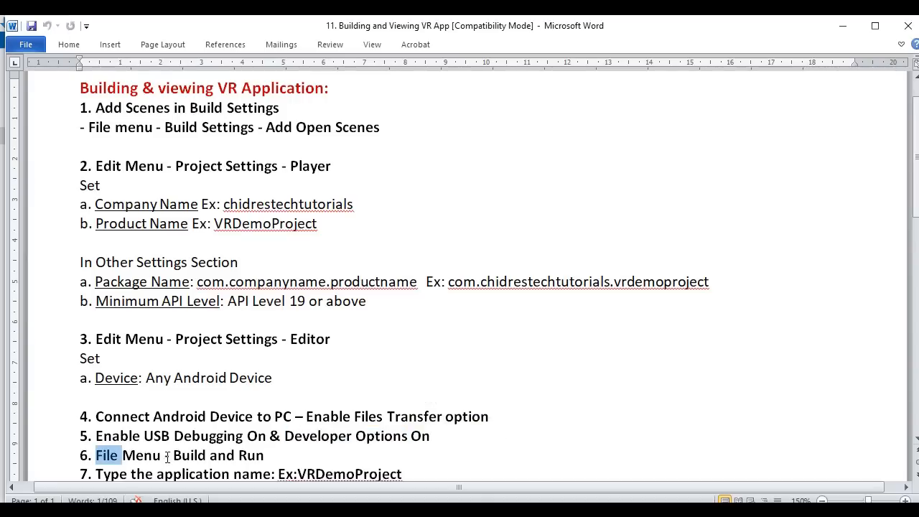
pyautogui.moveTo(172, 455); pyautogui.dragTo(238, 455)
# Switch to Unity and try a Build And Run for Android, naming the apk file vrdemoproject
pyautogui.hotkey('alt', 'Tab')
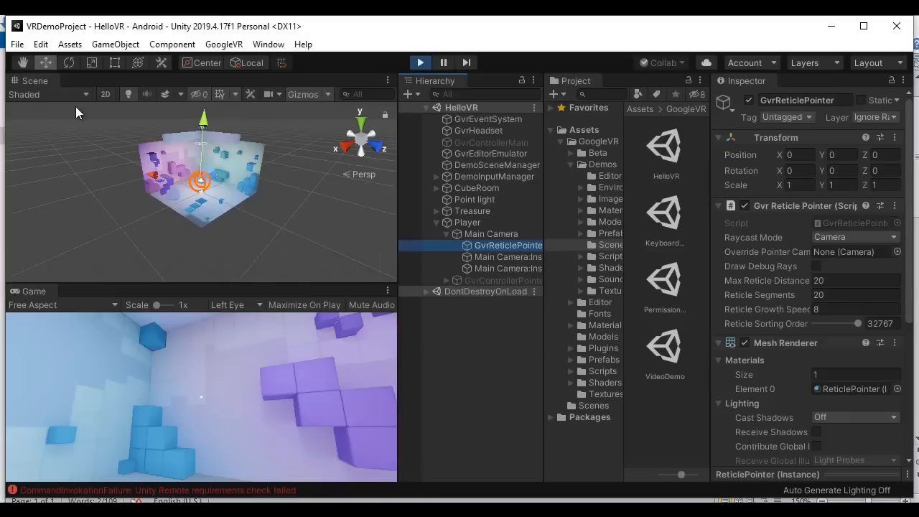
pyautogui.click(18, 44)
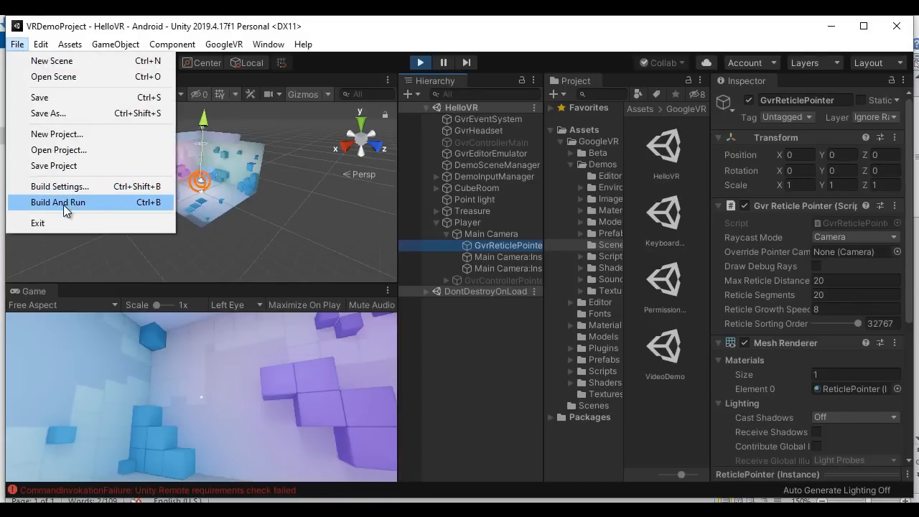
pyautogui.click(86, 202)
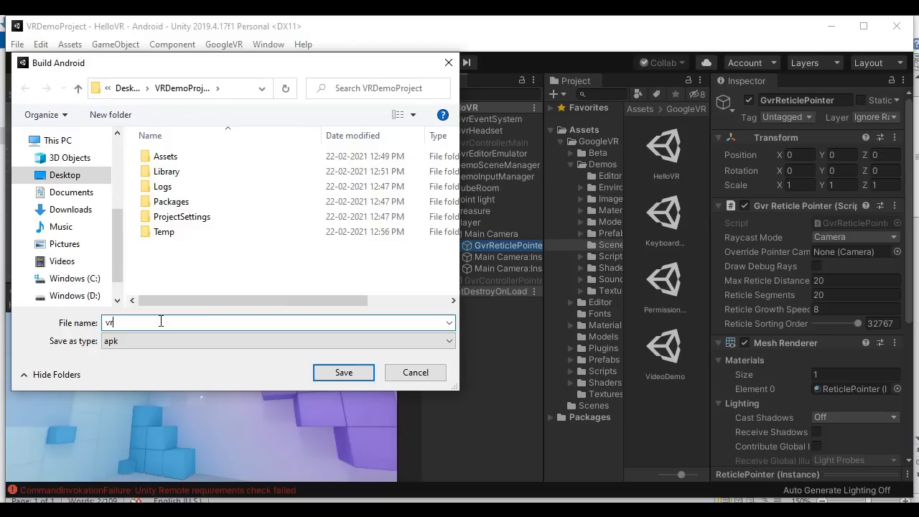
pyautogui.write('demoproject')
# Recheck the Android device connection instruction in the Word document, and cancel the Android build's save dialog in Unity
pyautogui.click(463, 452)
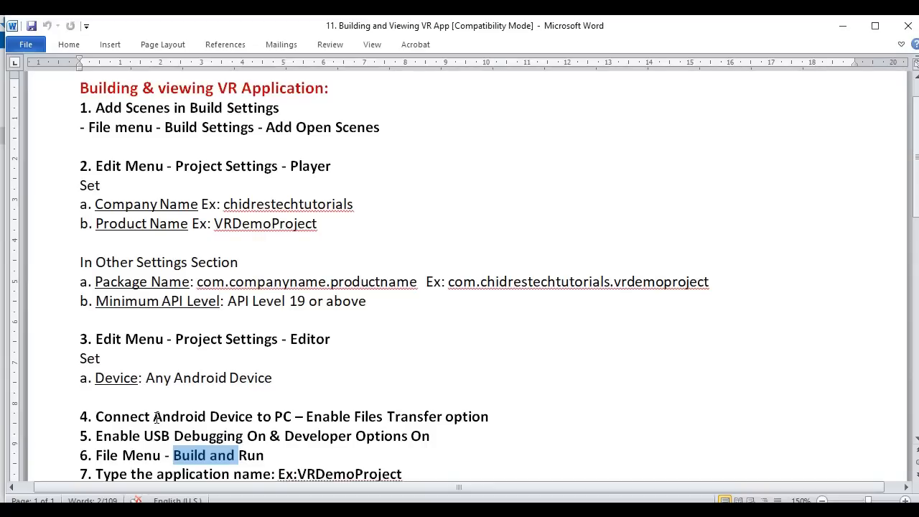
pyautogui.moveTo(153, 418); pyautogui.dragTo(254, 417)
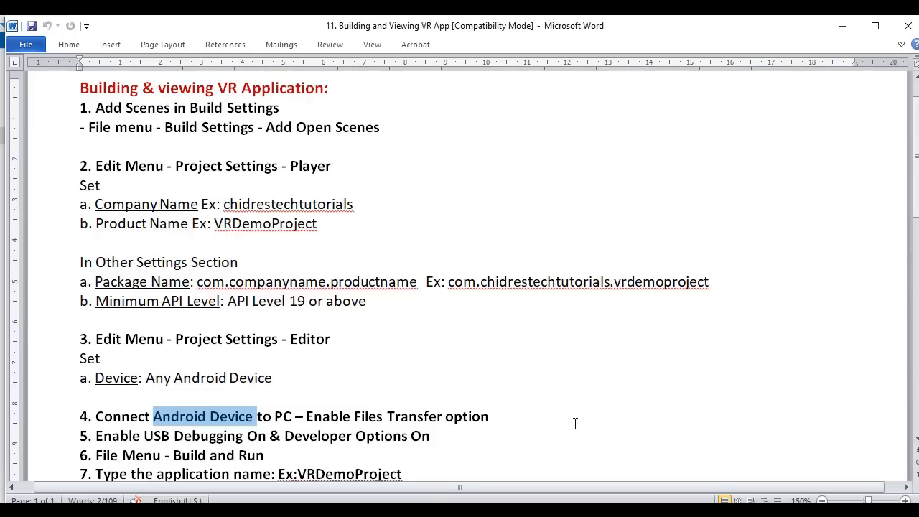
pyautogui.click(842, 26)
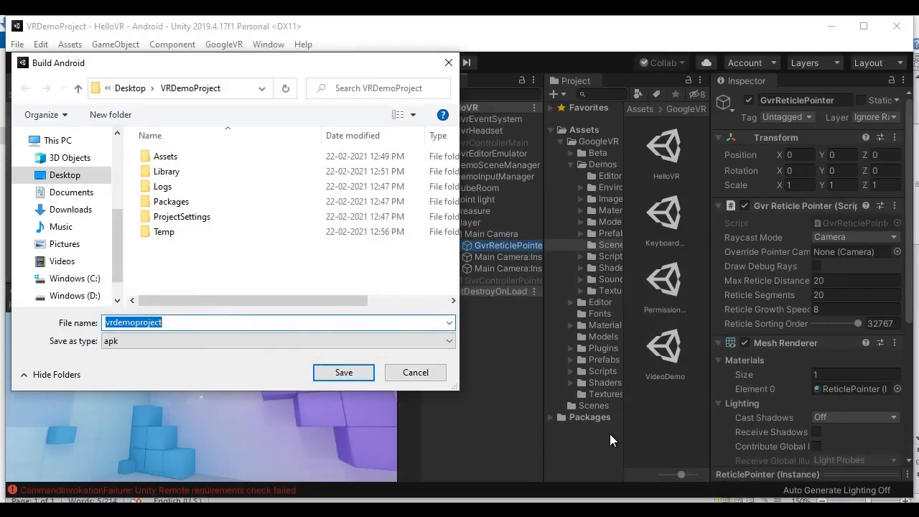
pyautogui.click(442, 377)
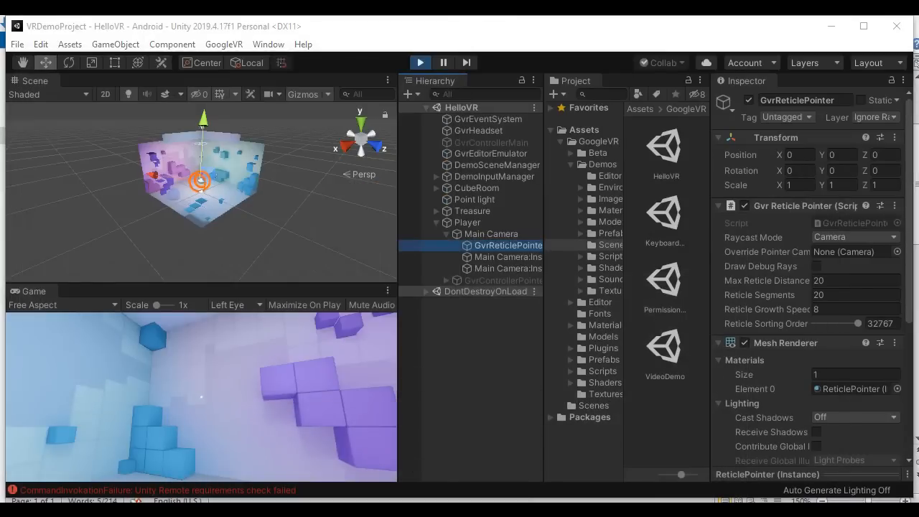
# Glance over the start of the Introduction to GVR SDK document and minimize the Word and Unity windows to reveal the desktop
pyautogui.click(294, 445)
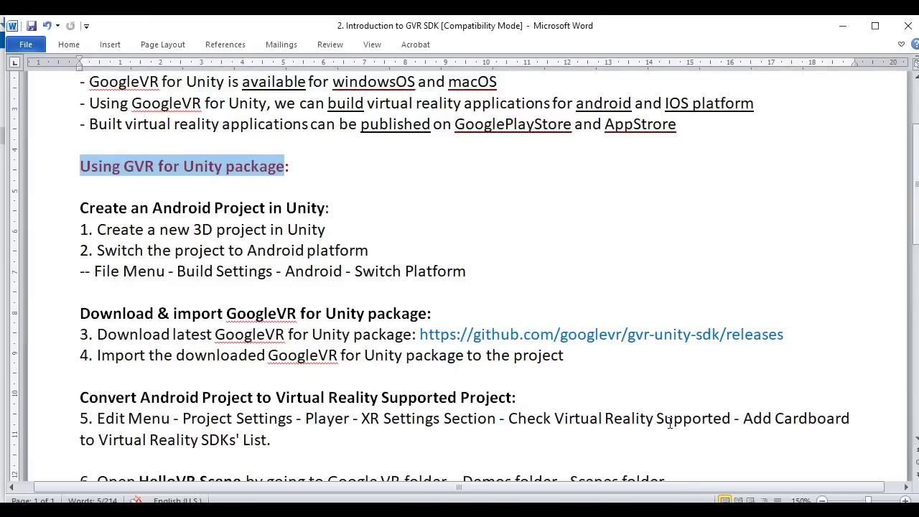
pyautogui.scroll(3, 669, 424)
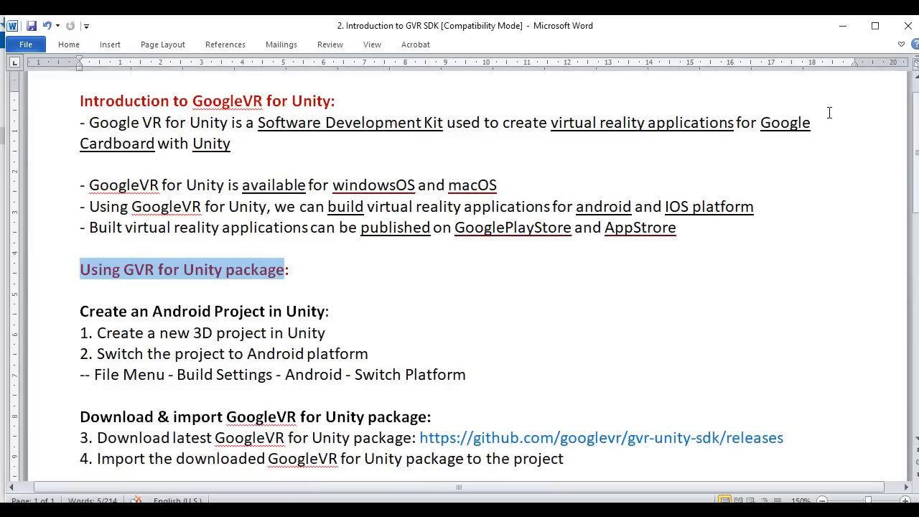
pyautogui.click(844, 31)
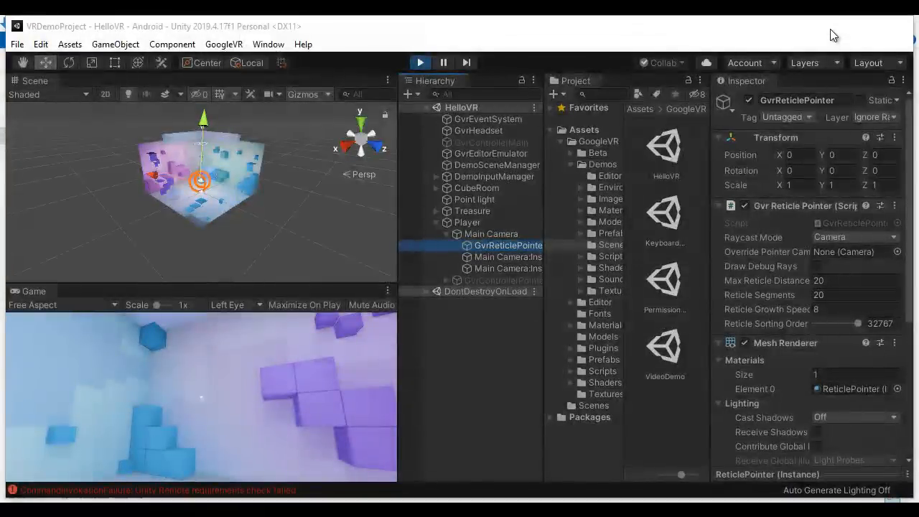
pyautogui.click(830, 29)
pyautogui.click(842, 26)
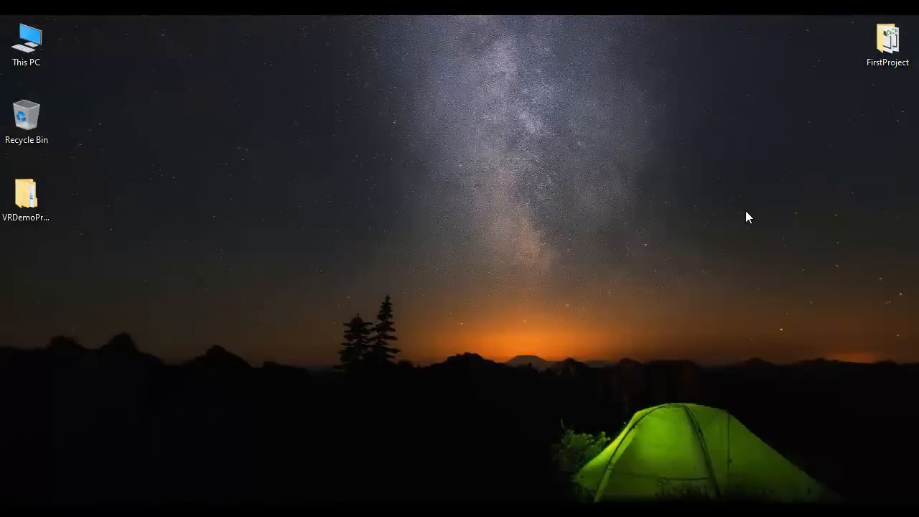